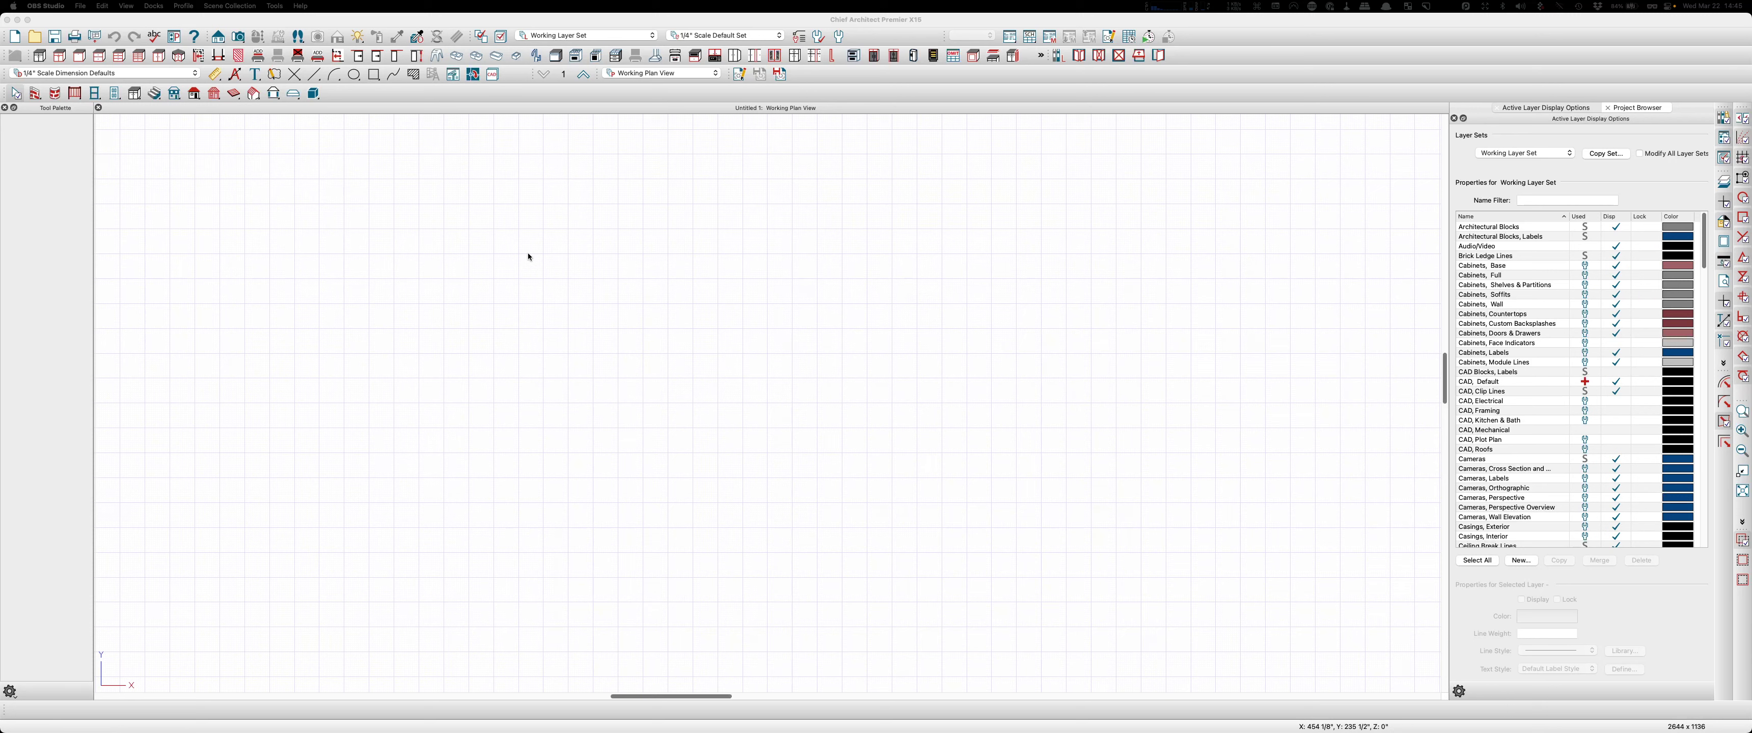
Activate the Straight Exterior Wall tool in Chief Architect
{"action": "left_click", "coordinate": [527, 18]}
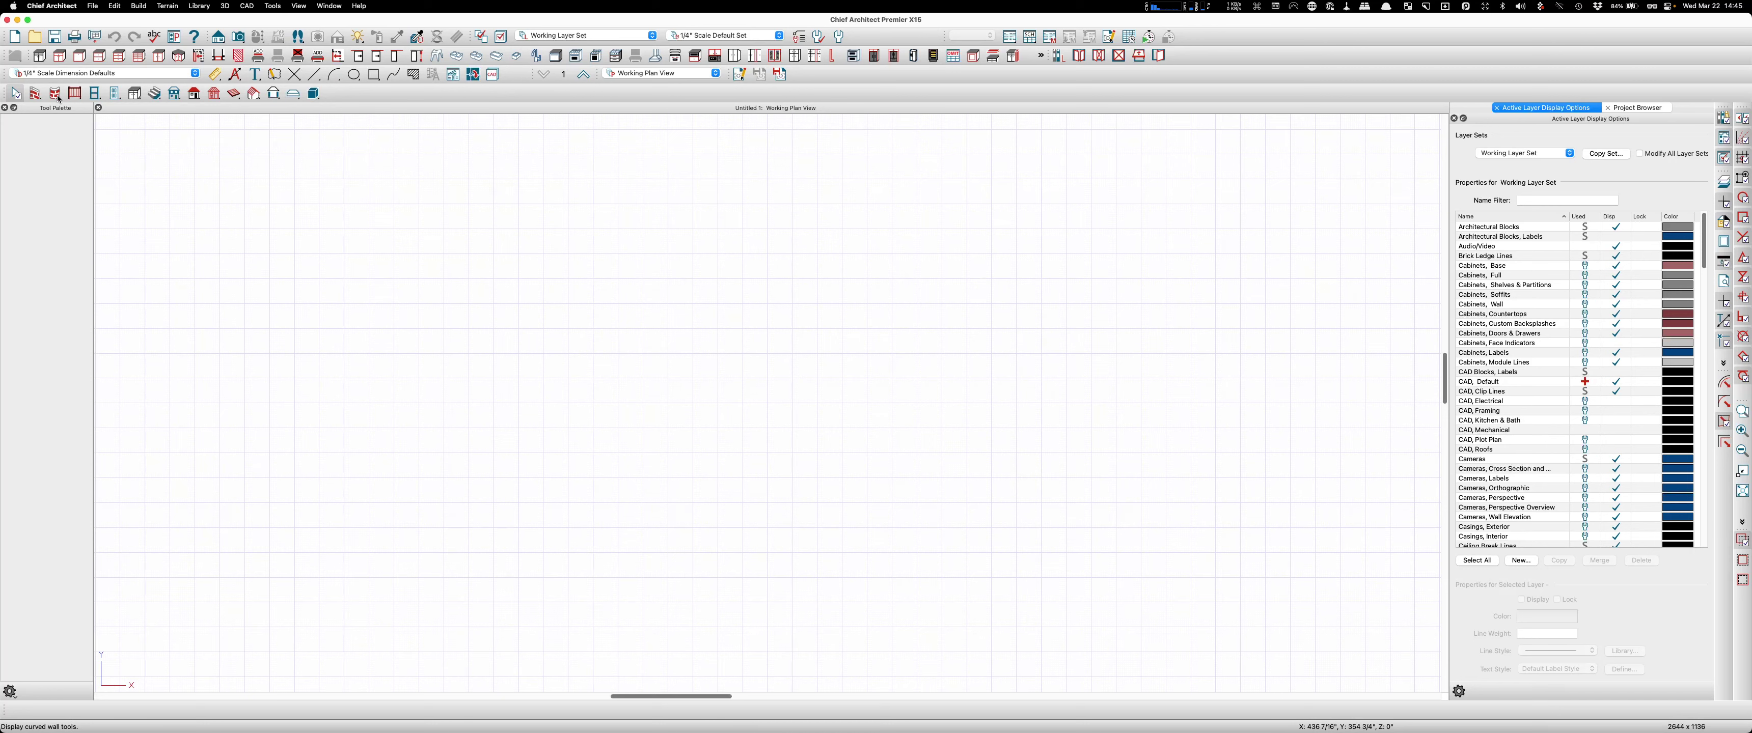
{"action": "left_click", "coordinate": [35, 95]}
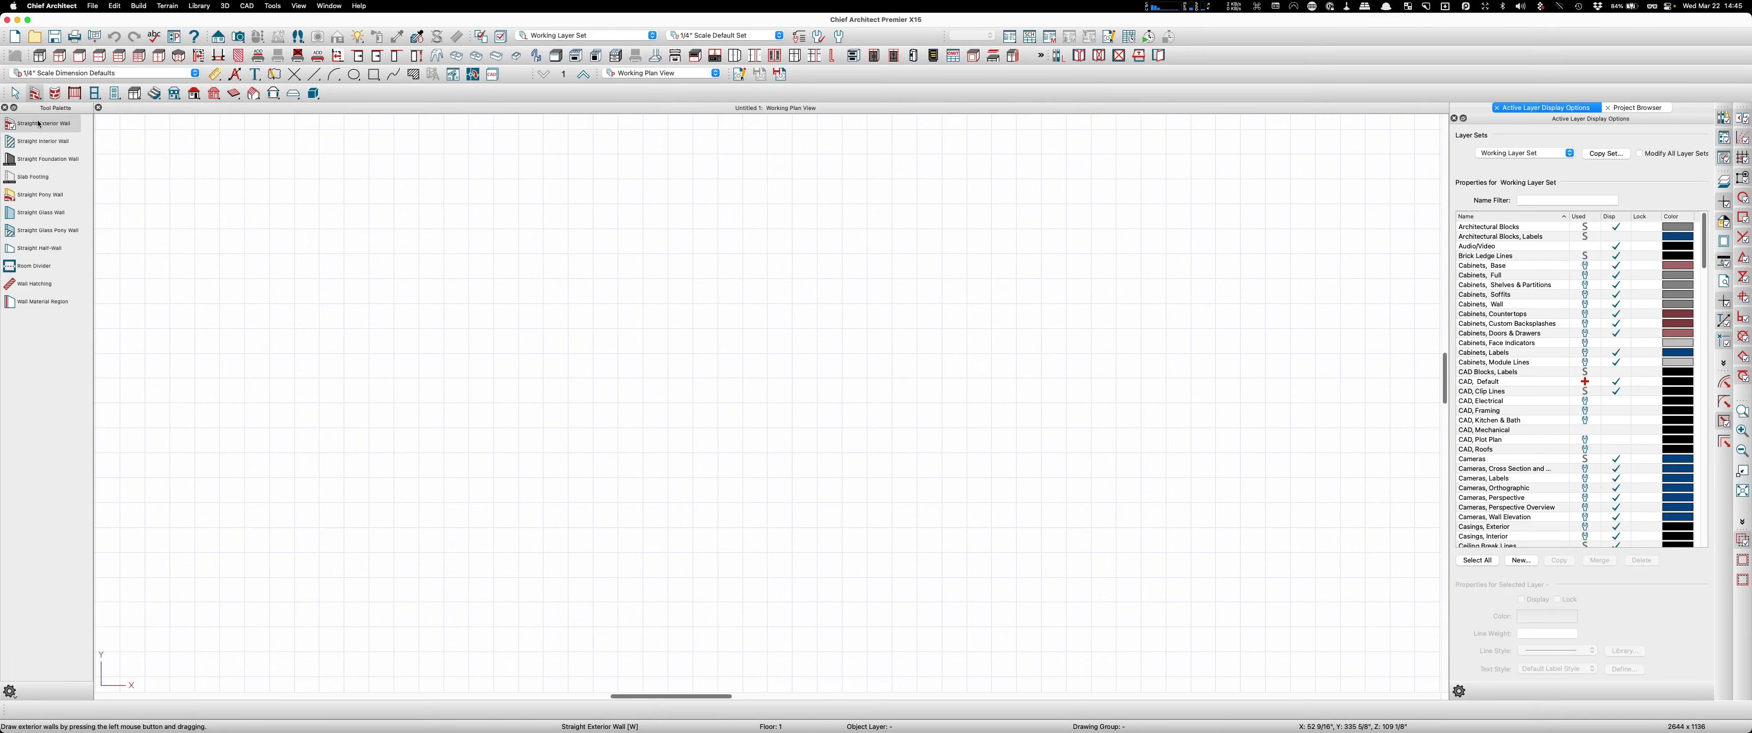
Review the exterior wall type in the wall default settings
{"action": "double_click", "coordinate": [39, 124]}
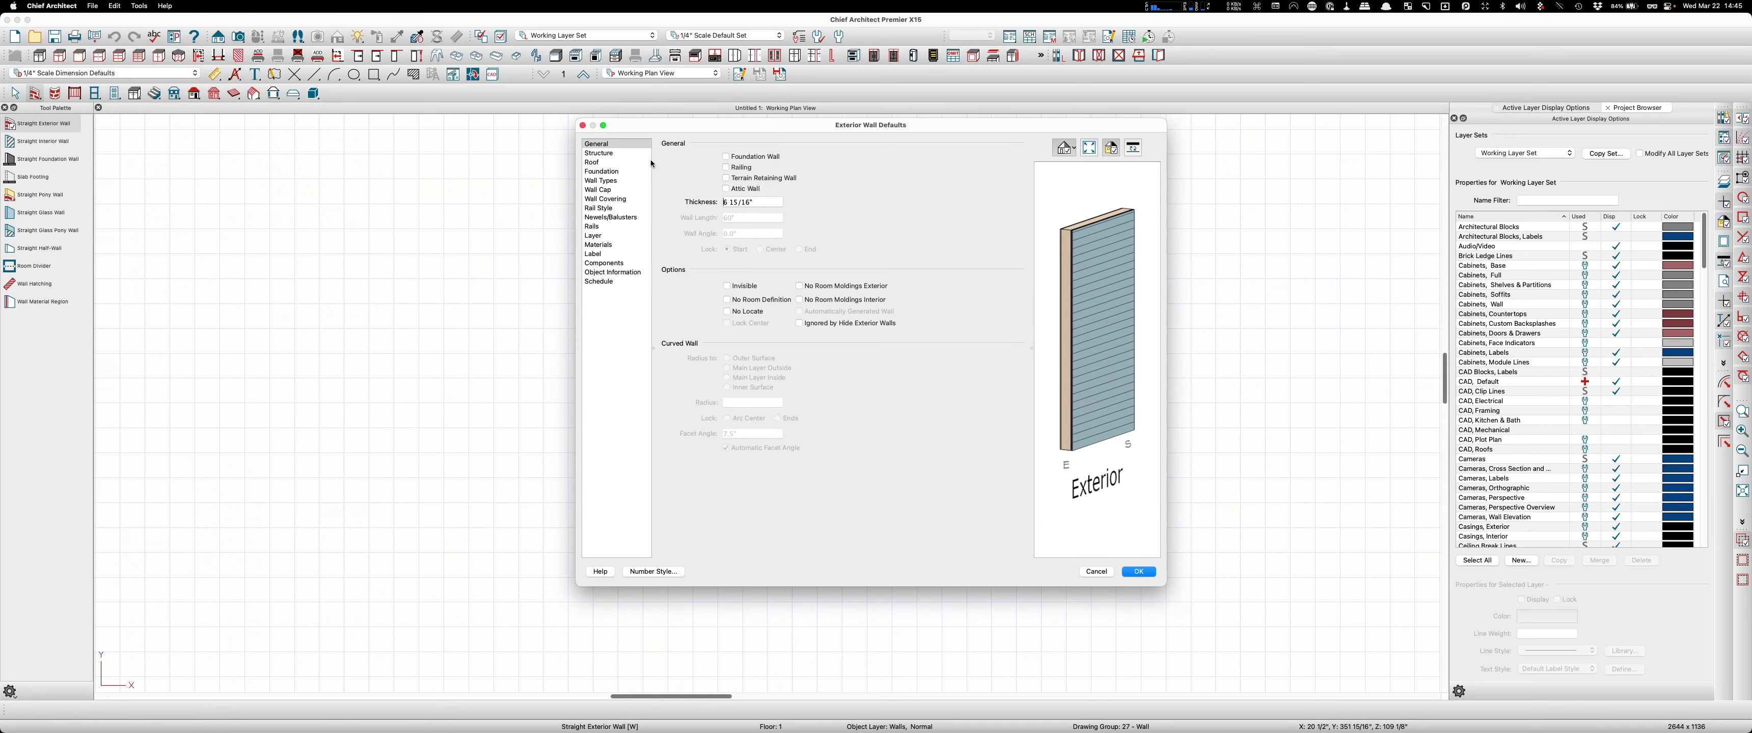
{"action": "left_click", "coordinate": [607, 180]}
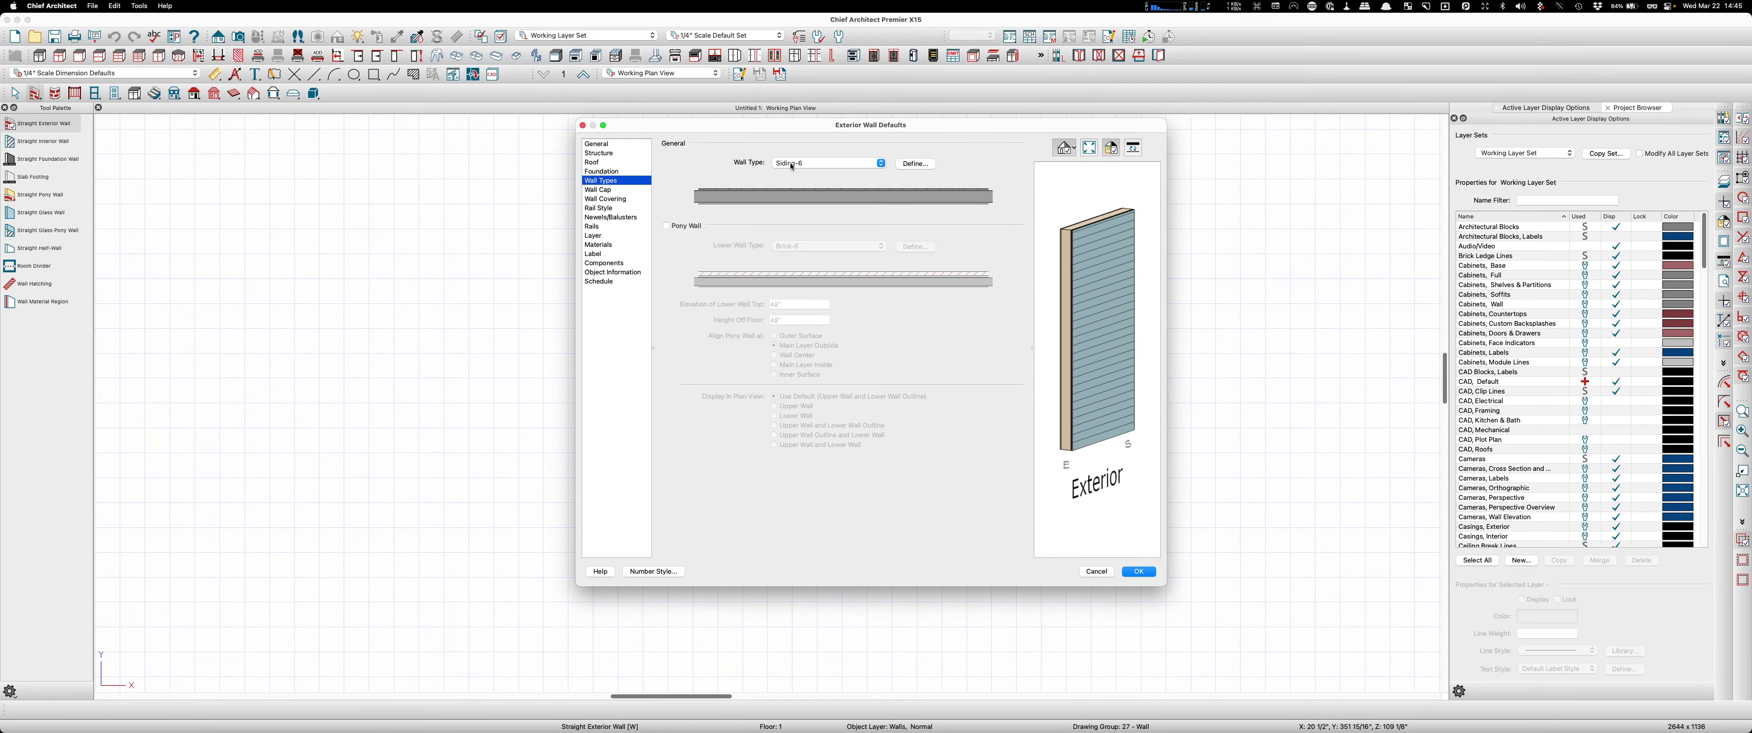
{"action": "left_click", "coordinate": [1134, 573]}
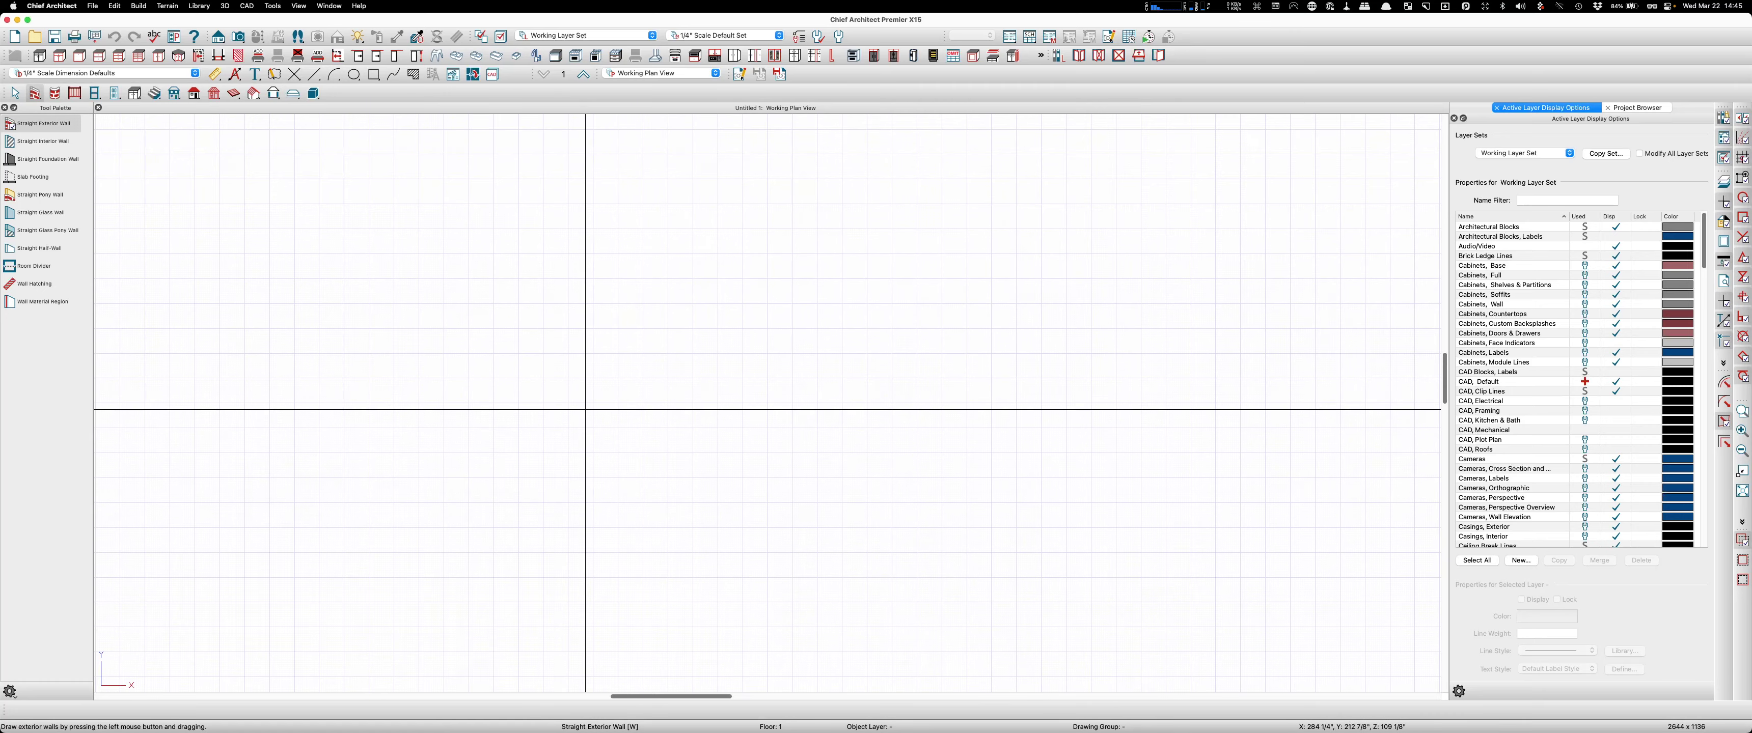
Draw four exterior walls into a closed rectangle labelled LIVING AREA, 550 SQ FT
{"action": "scroll", "coordinate": [840, 418], "scroll_direction": "down", "scroll_amount": 5}
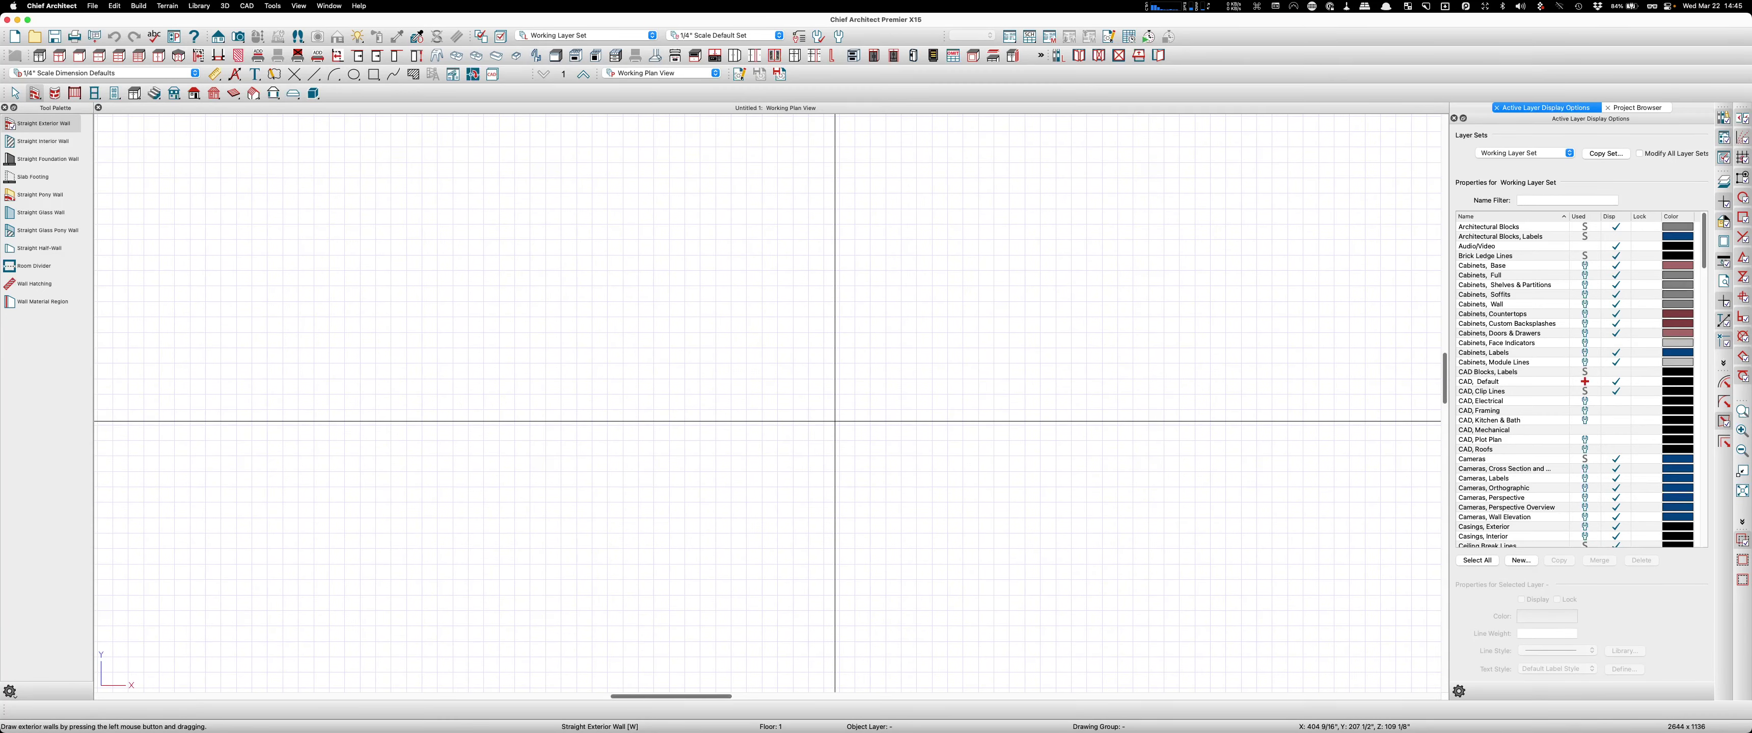
{"action": "mouse_move", "coordinate": [915, 431]}
{"action": "left_mouse_down"}
{"action": "mouse_move", "coordinate": [673, 442]}
{"action": "mouse_move", "coordinate": [679, 159]}
{"action": "left_mouse_up"}
{"action": "scroll", "coordinate": [805, 435], "scroll_direction": "up", "scroll_amount": 3}
{"action": "mouse_move", "coordinate": [679, 158]}
{"action": "left_mouse_down"}
{"action": "mouse_move", "coordinate": [1062, 159]}
{"action": "mouse_move", "coordinate": [1068, 432]}
{"action": "left_mouse_up"}
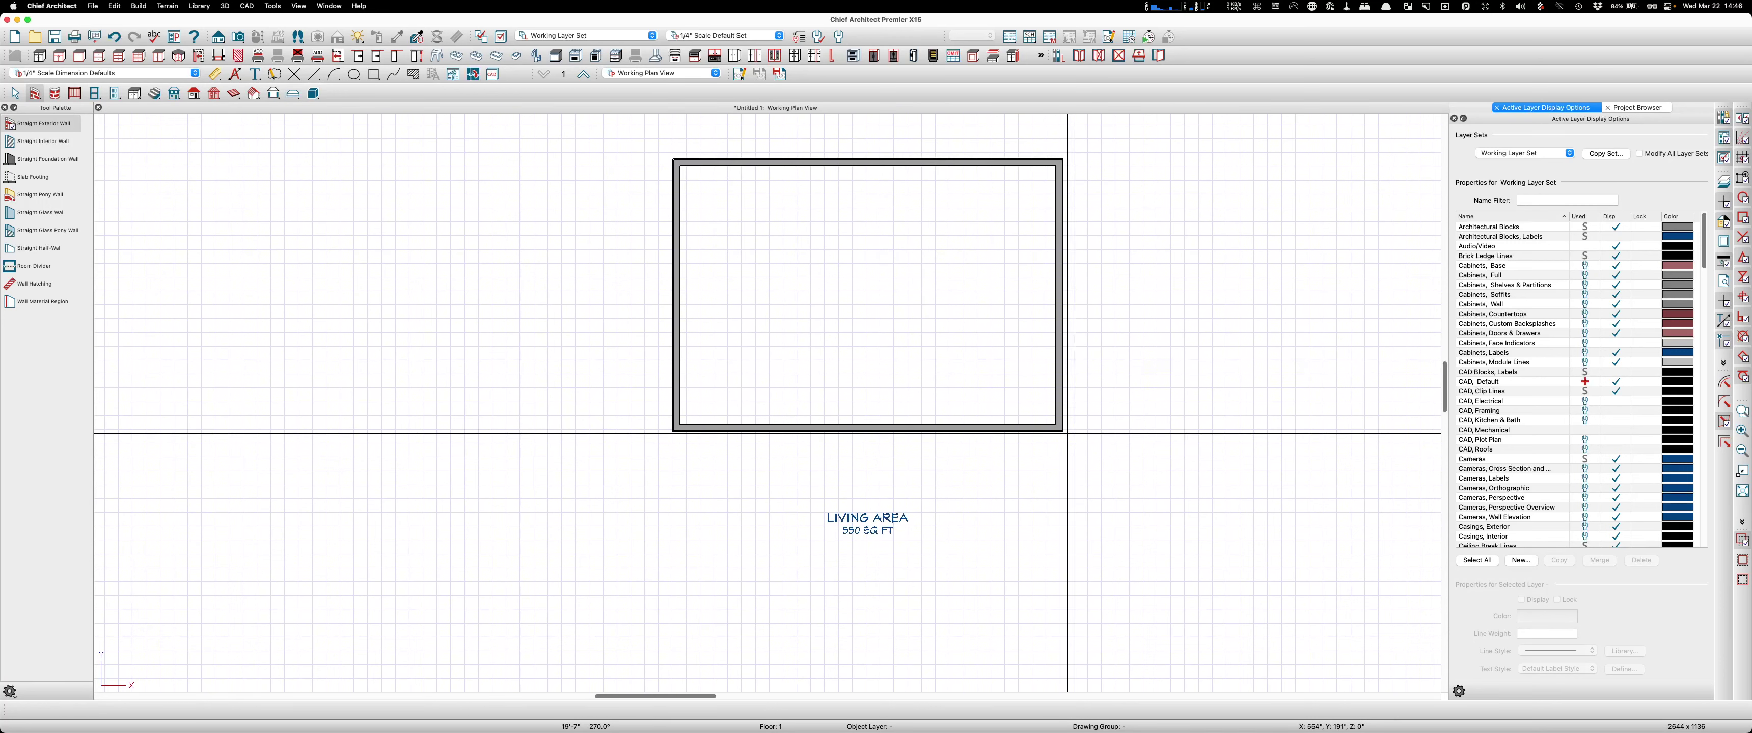
Place a hinged door in the bottom wall near the right corner
{"action": "key", "text": "space"}
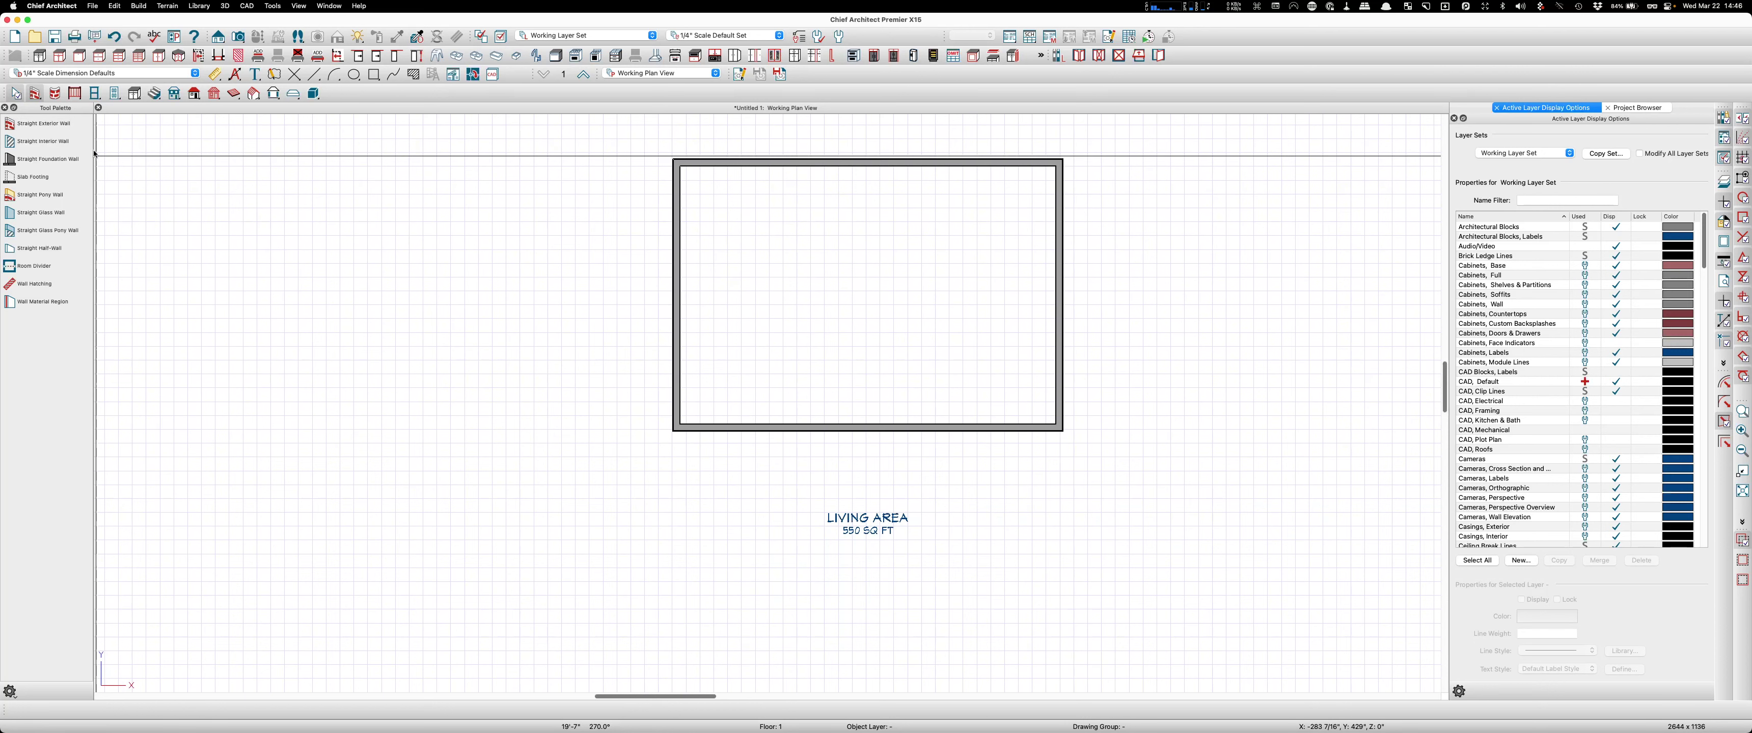
{"action": "left_click", "coordinate": [115, 94]}
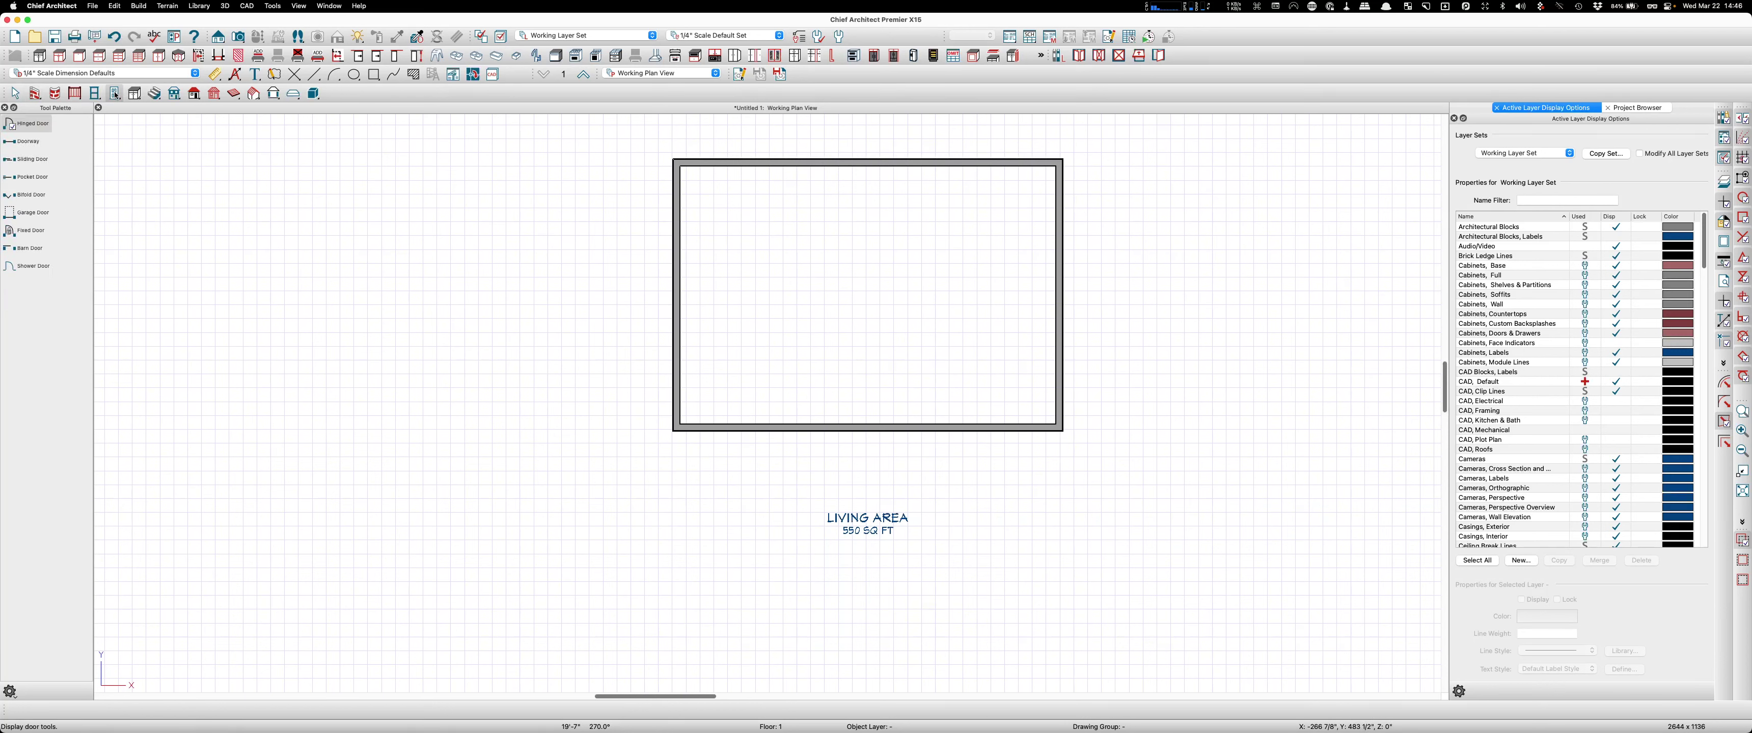
{"action": "left_click", "coordinate": [998, 424]}
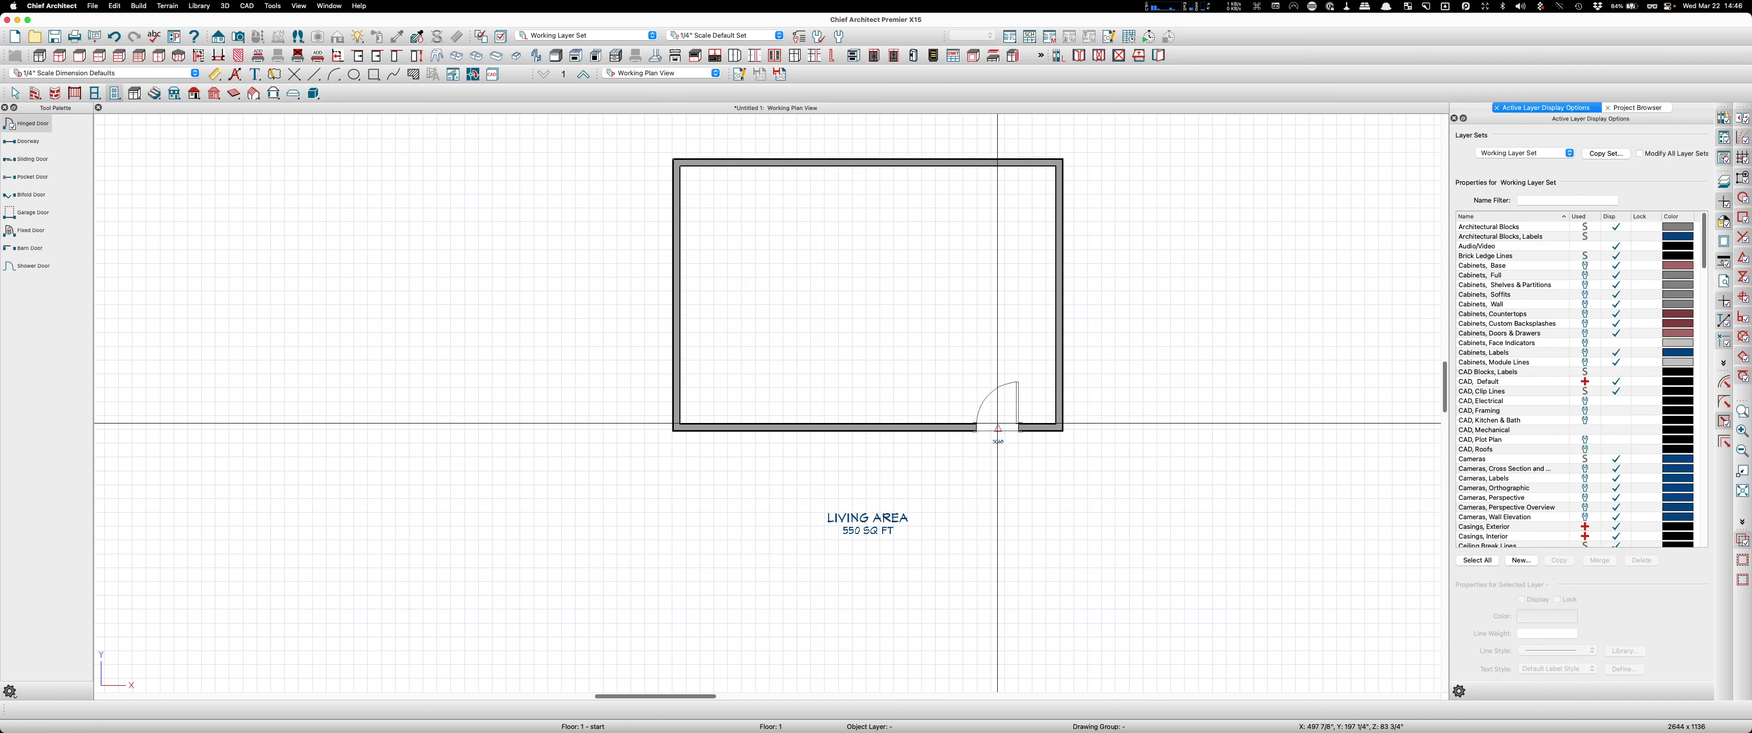
{"action": "key", "text": "space"}
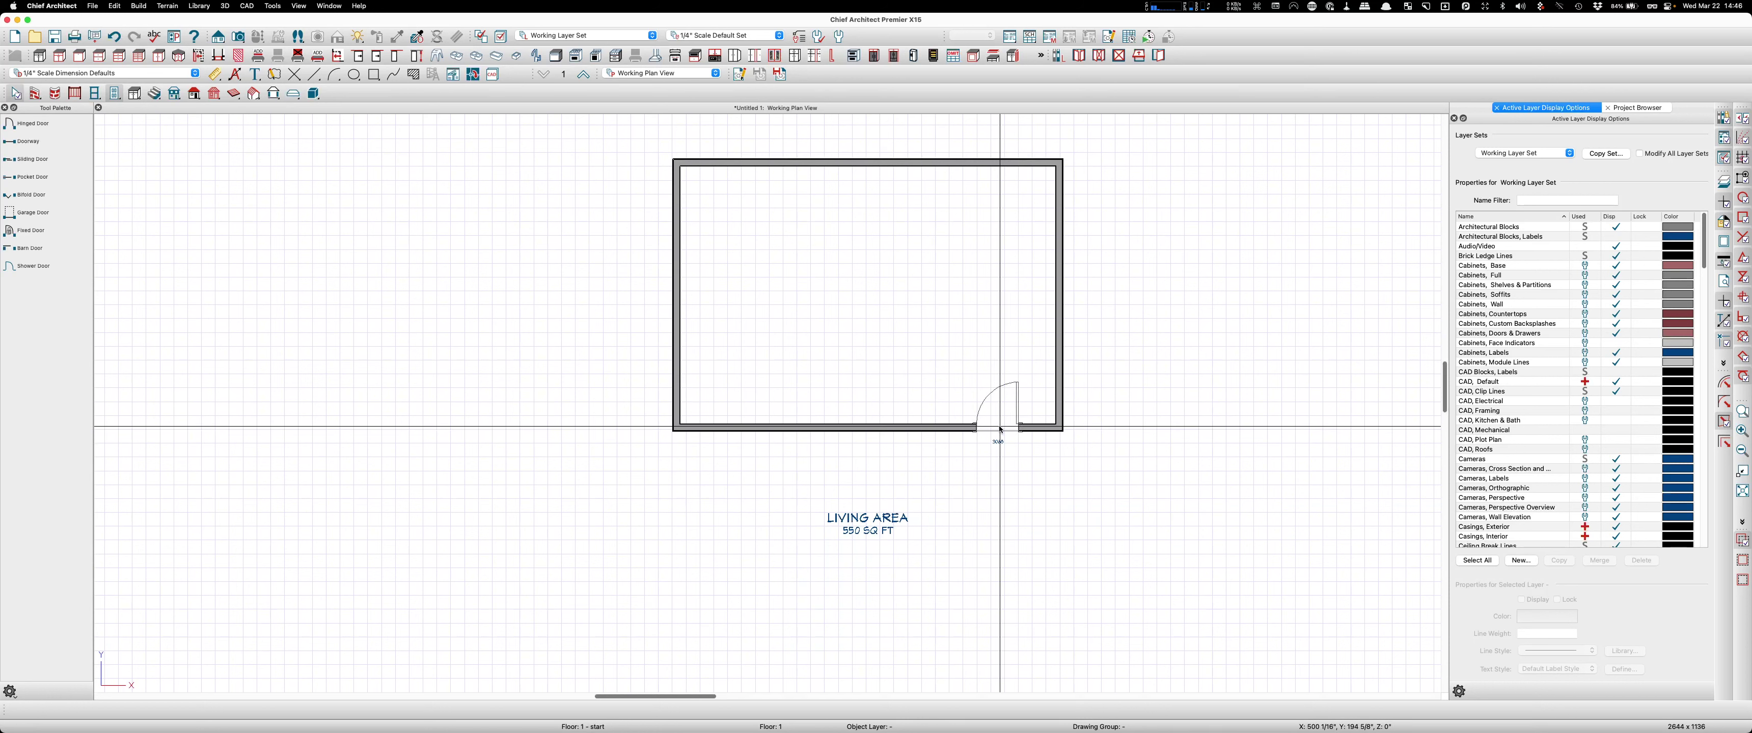
Set the door's style to Glass Panel and reopen the door library
{"action": "double_click", "coordinate": [1000, 429]}
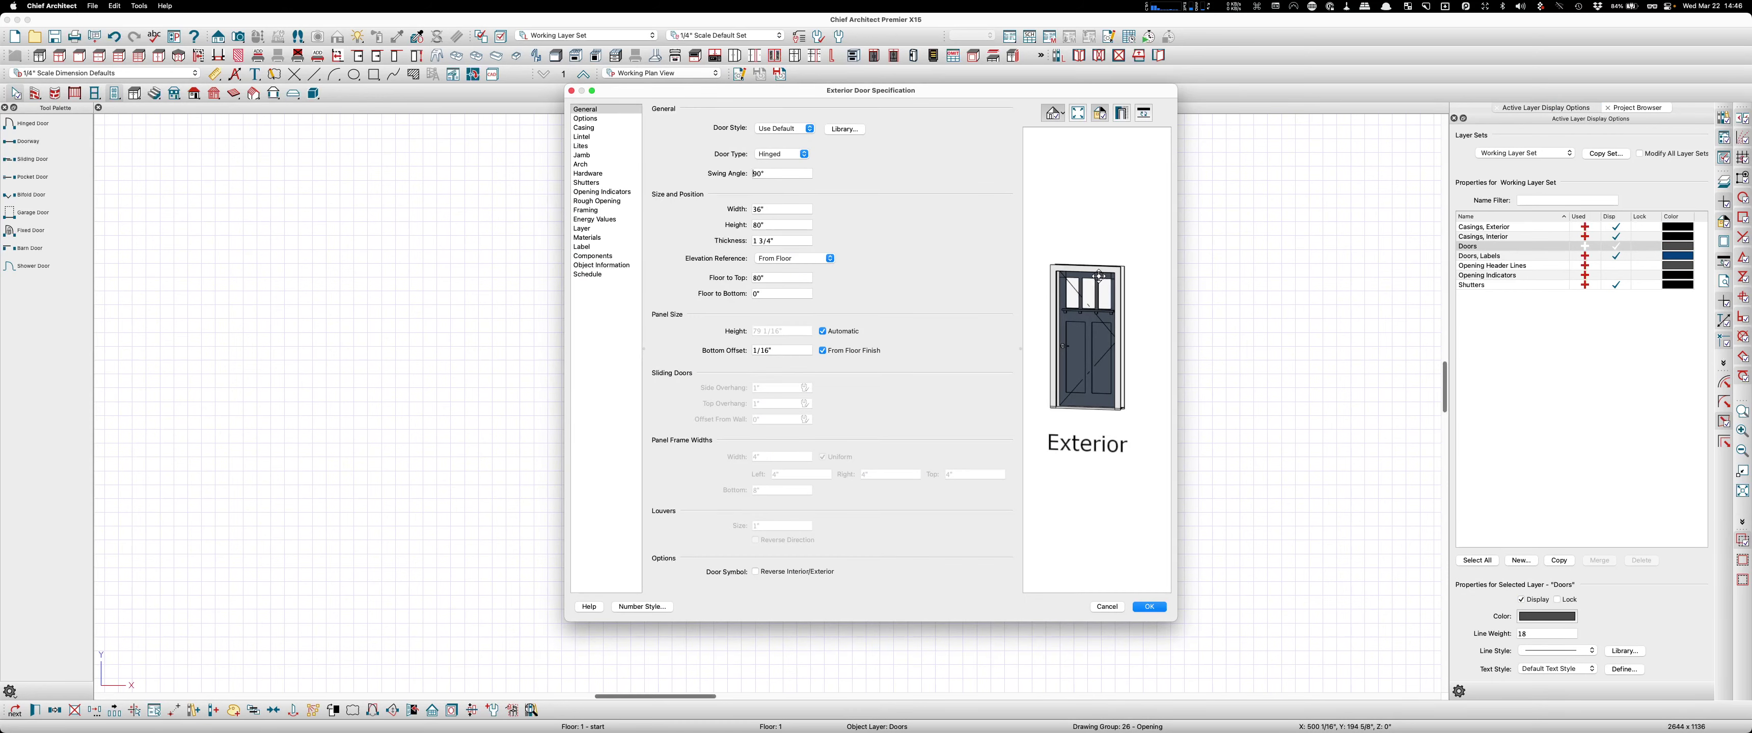
{"action": "left_click", "coordinate": [846, 128]}
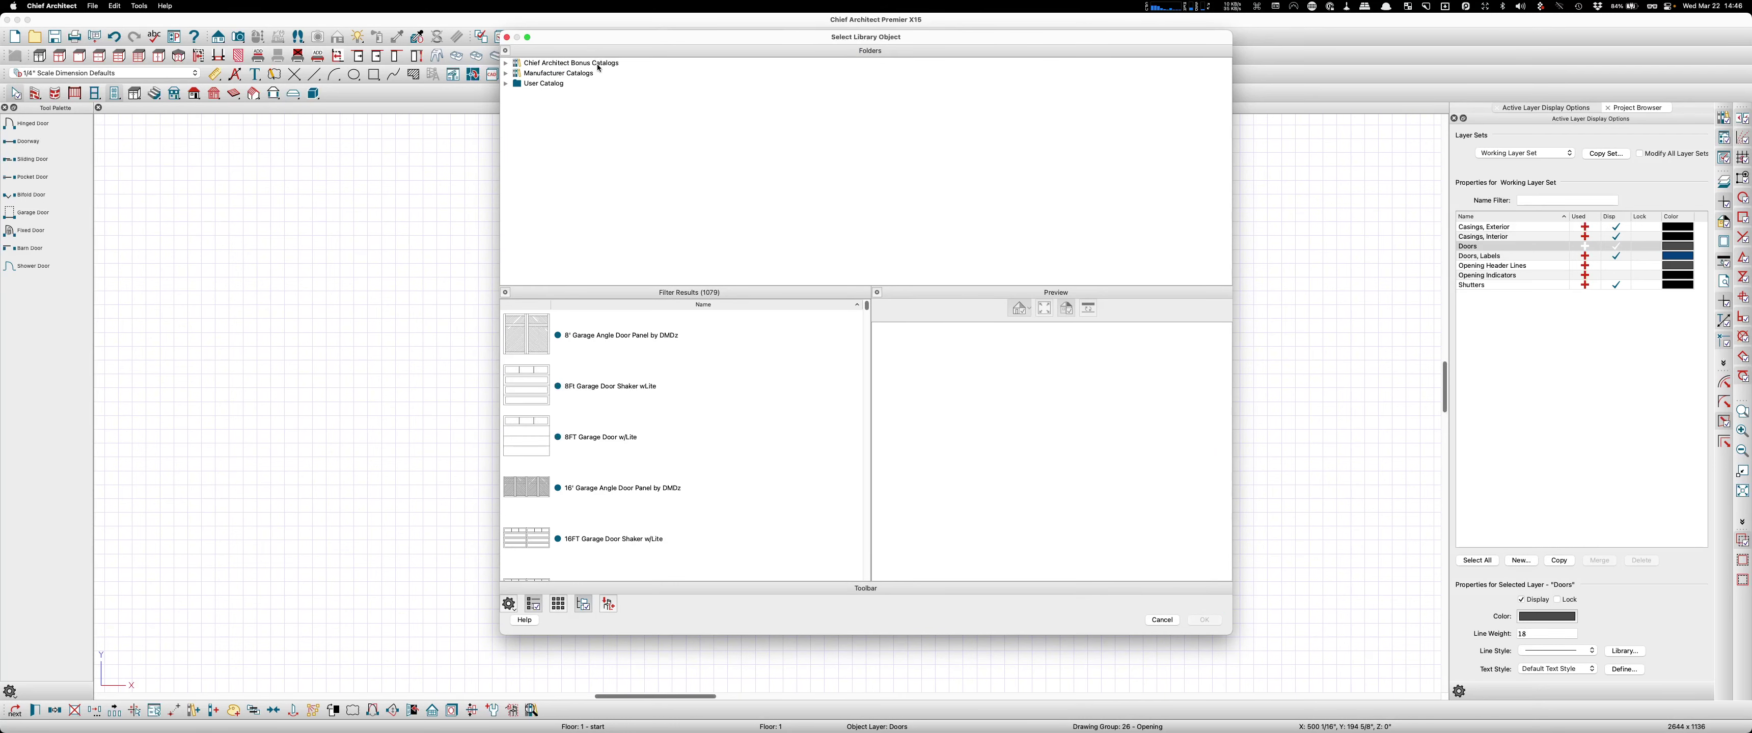
{"action": "left_click", "coordinate": [507, 38]}
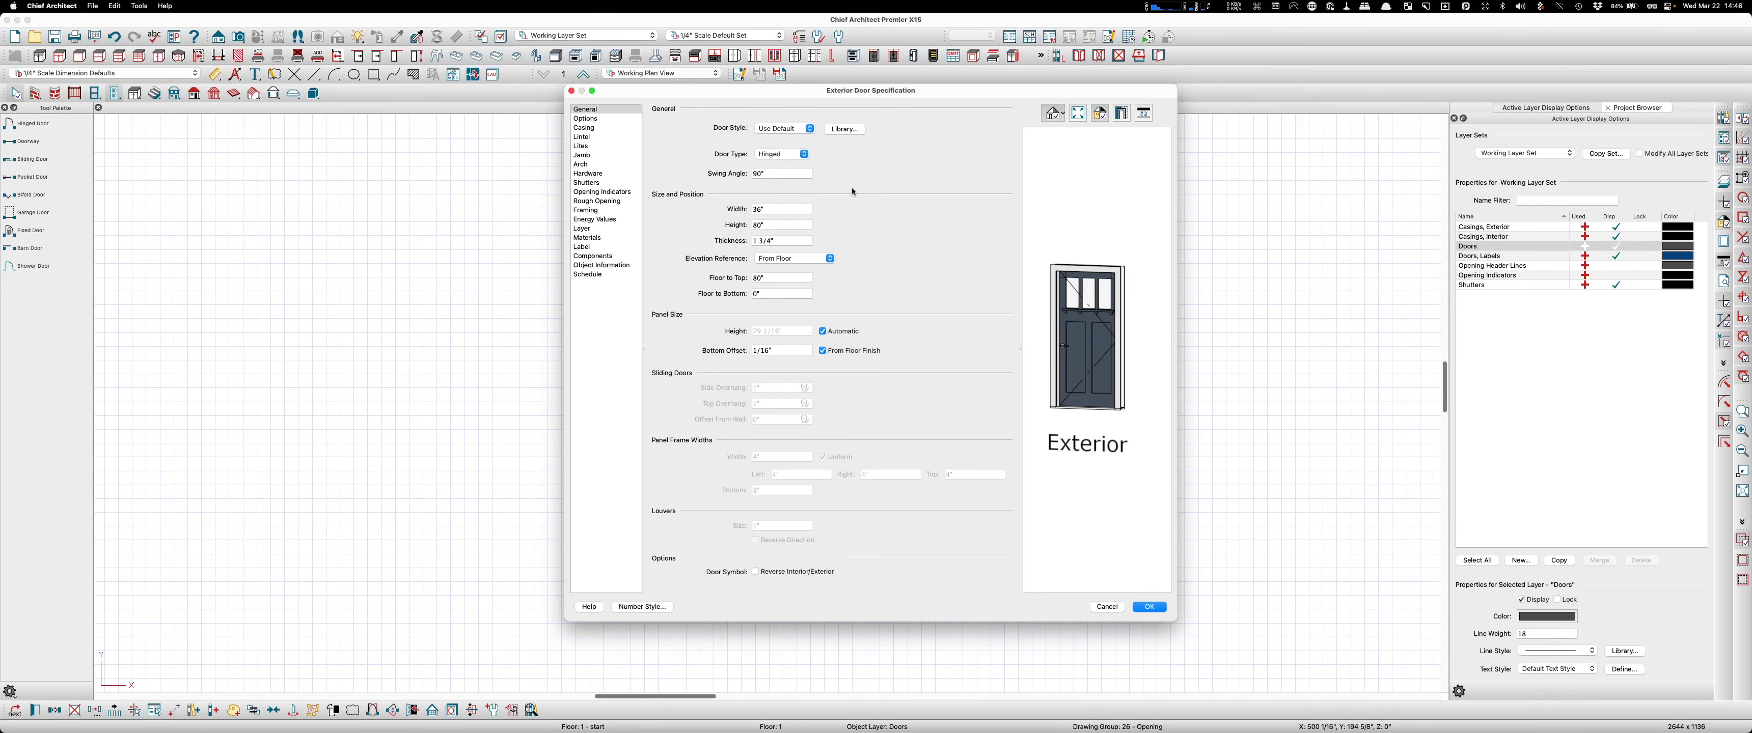
{"action": "left_click", "coordinate": [809, 128]}
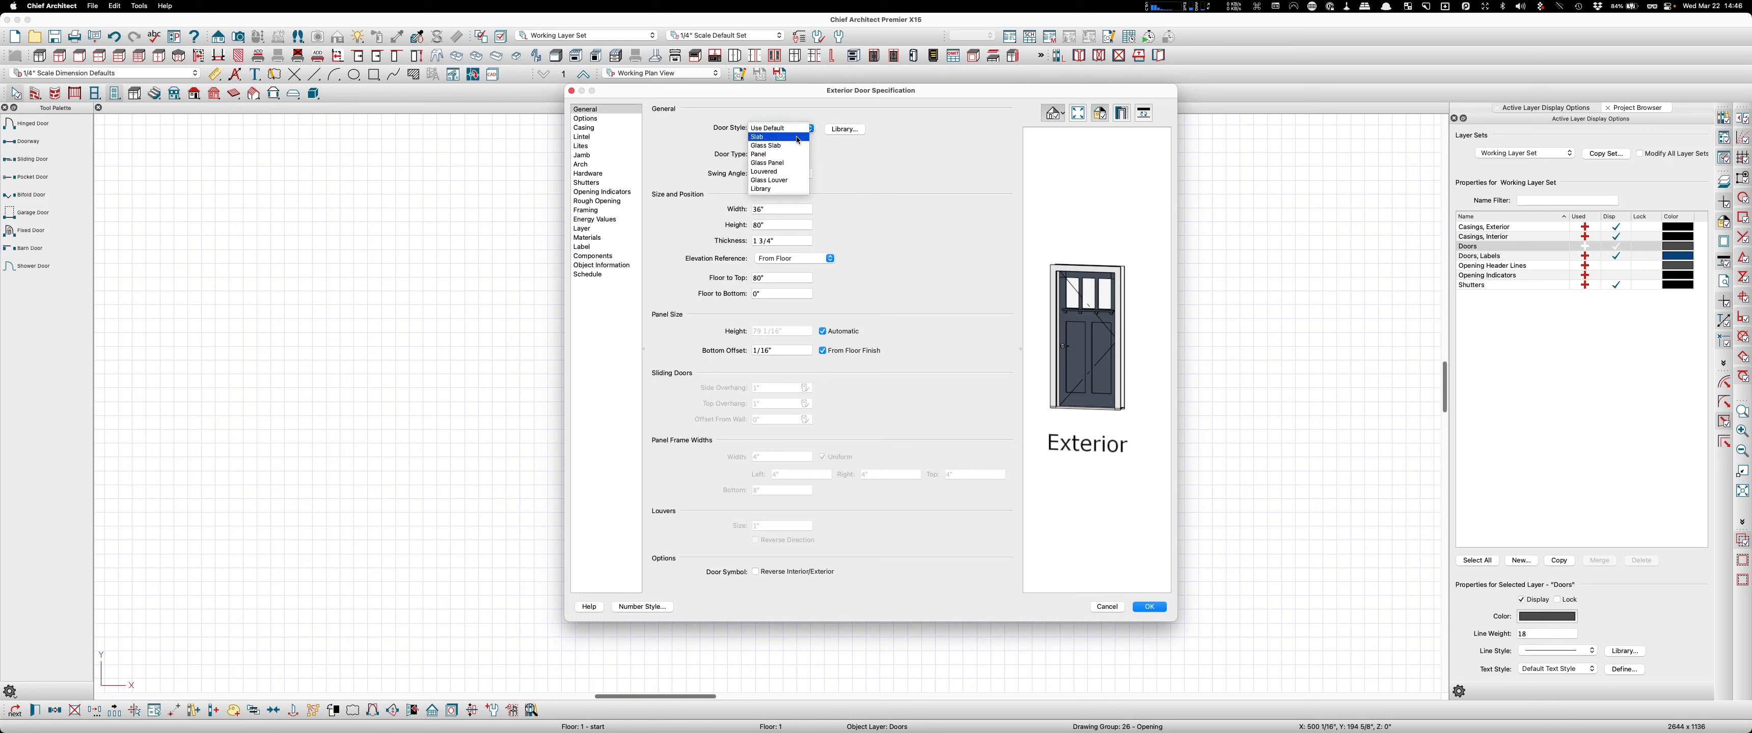
{"action": "left_click", "coordinate": [781, 163]}
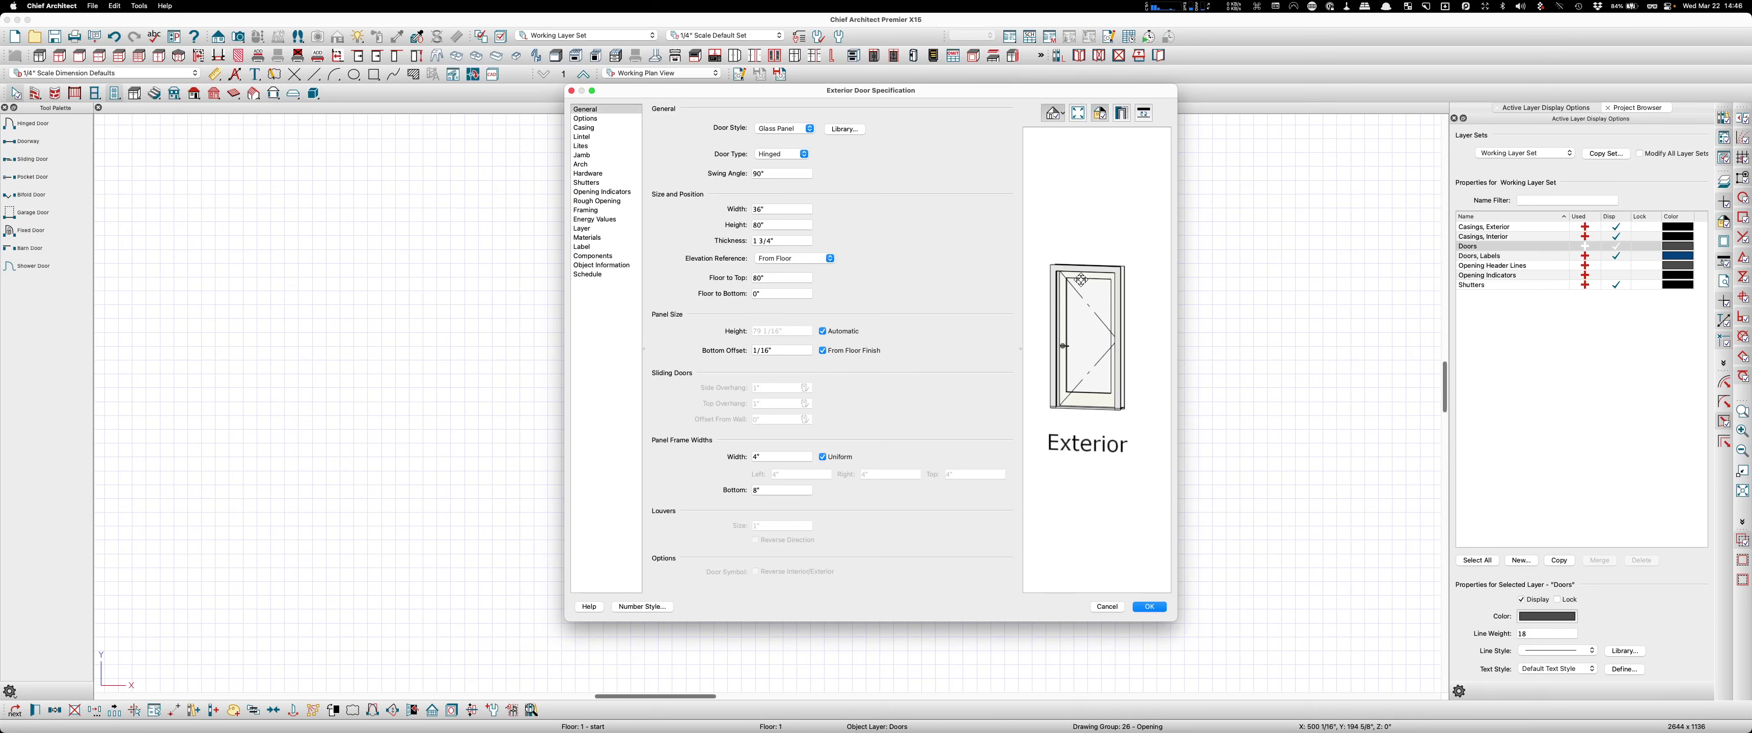
{"action": "left_click", "coordinate": [847, 129]}
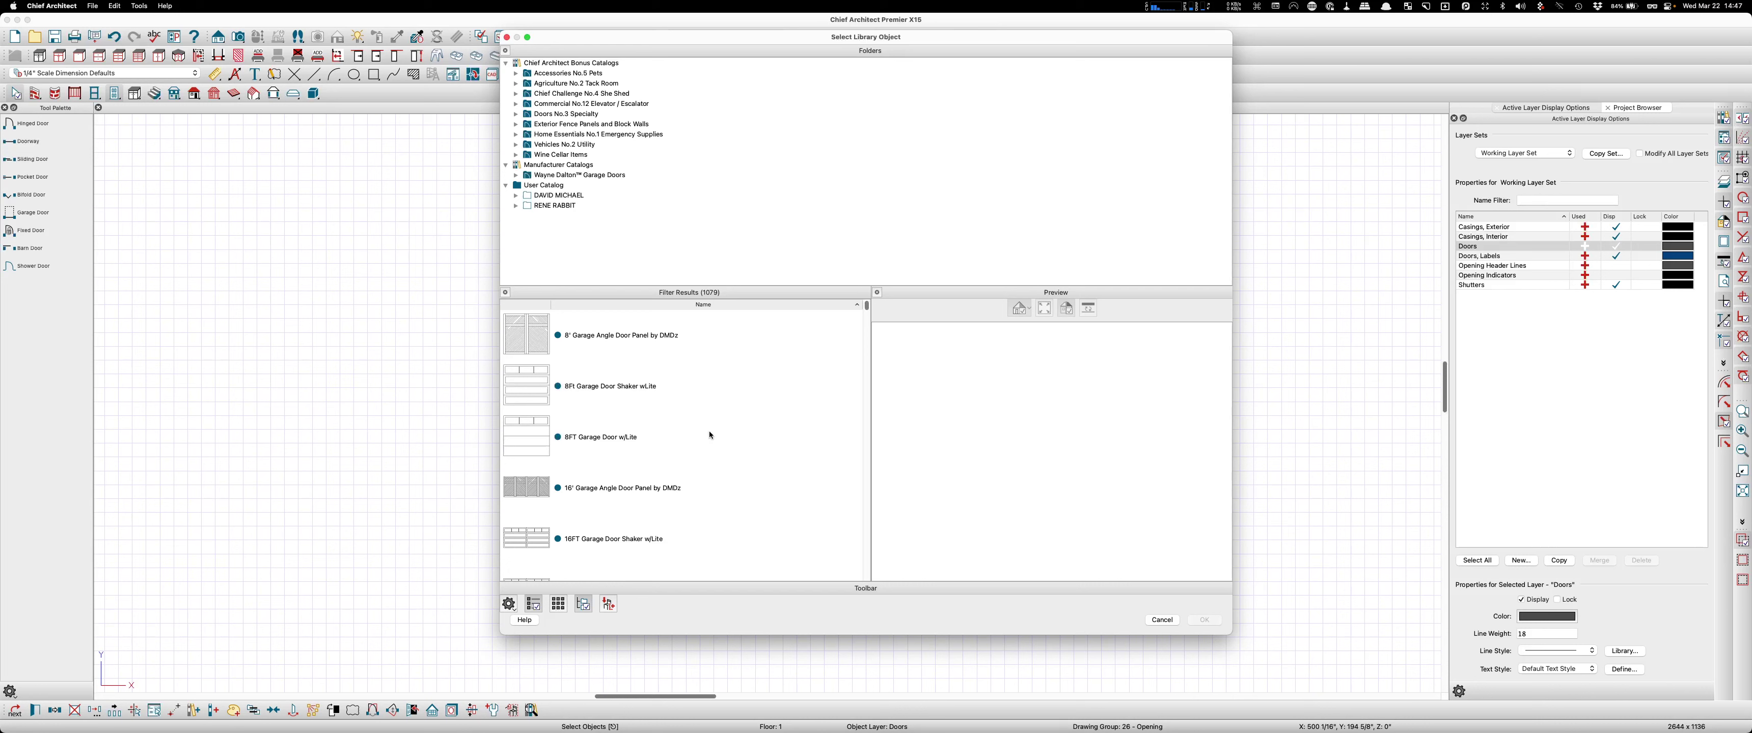
Scroll the library's Filter Results and select the 7109 Thermal French door
{"action": "scroll", "coordinate": [744, 405], "scroll_direction": "down", "scroll_amount": 10}
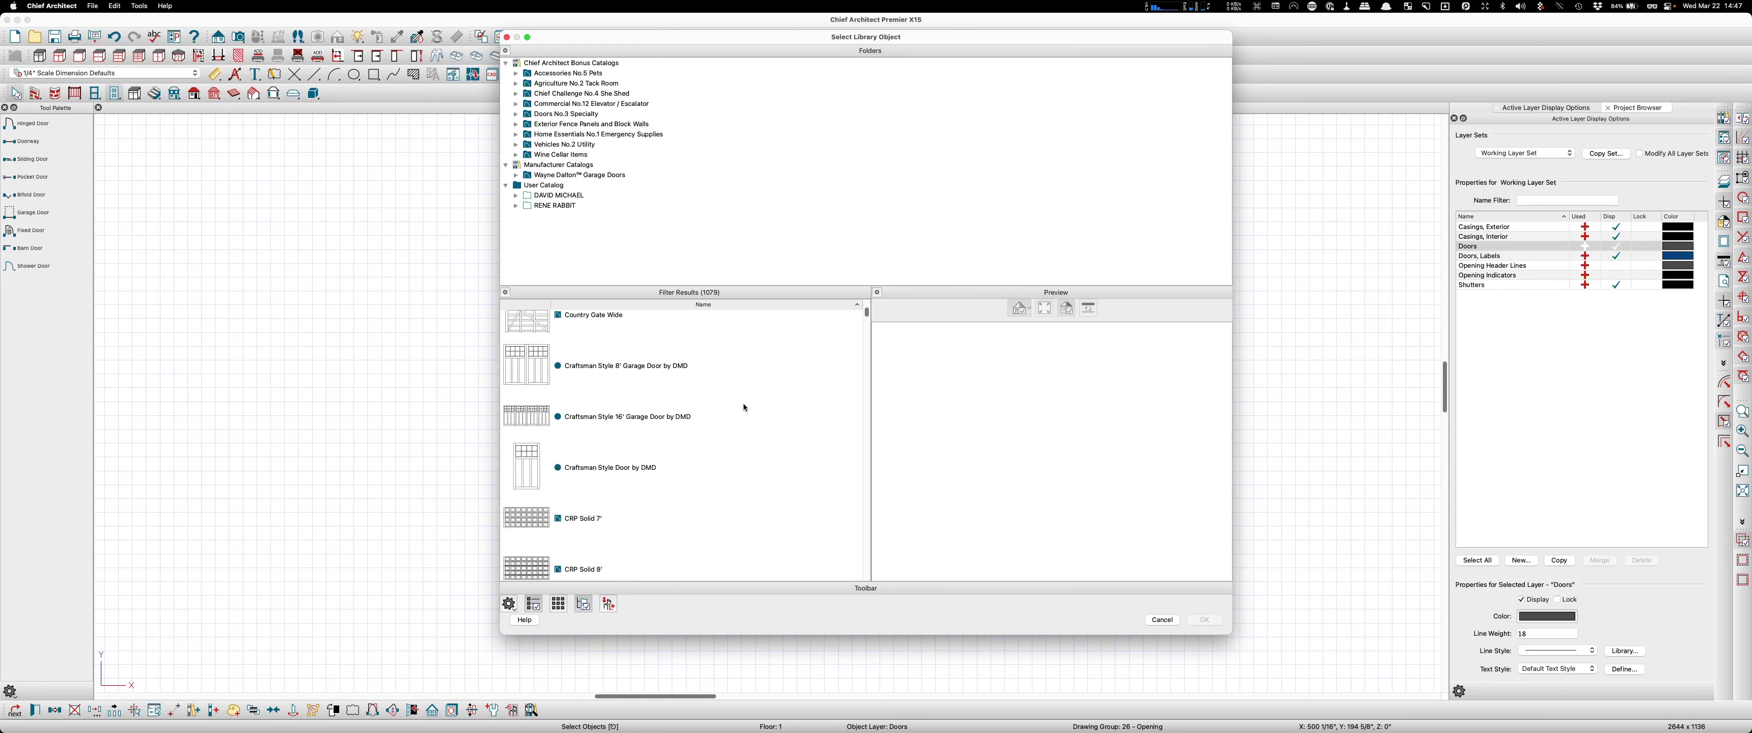
{"action": "scroll", "coordinate": [744, 407], "scroll_direction": "down", "scroll_amount": 5}
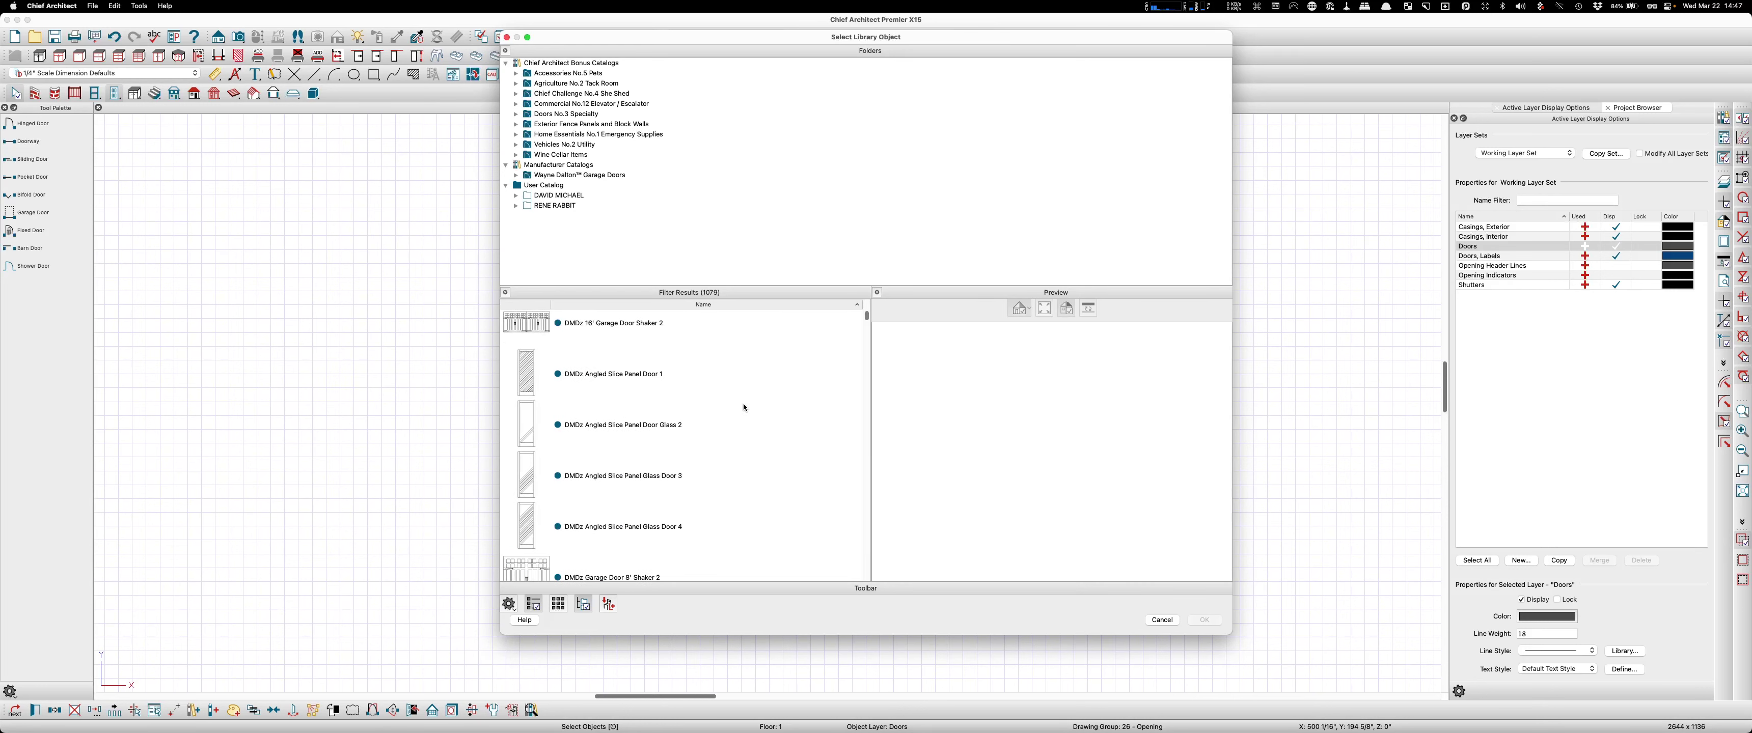
{"action": "scroll", "coordinate": [708, 417], "scroll_direction": "down", "scroll_amount": 3}
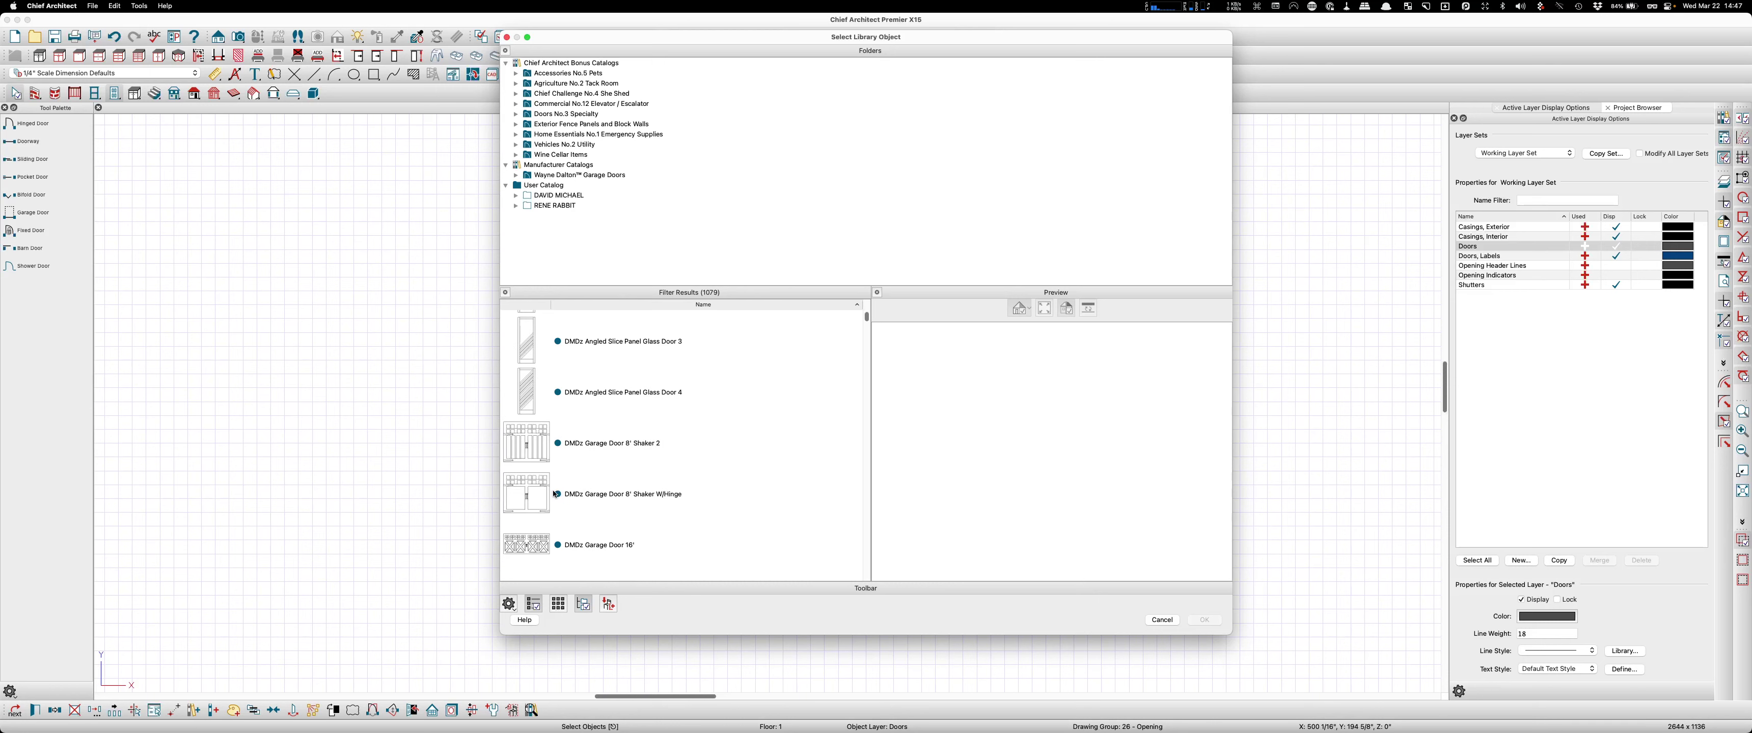
{"action": "left_click_drag", "start_coordinate": [776, 39], "coordinate": [1348, 448]}
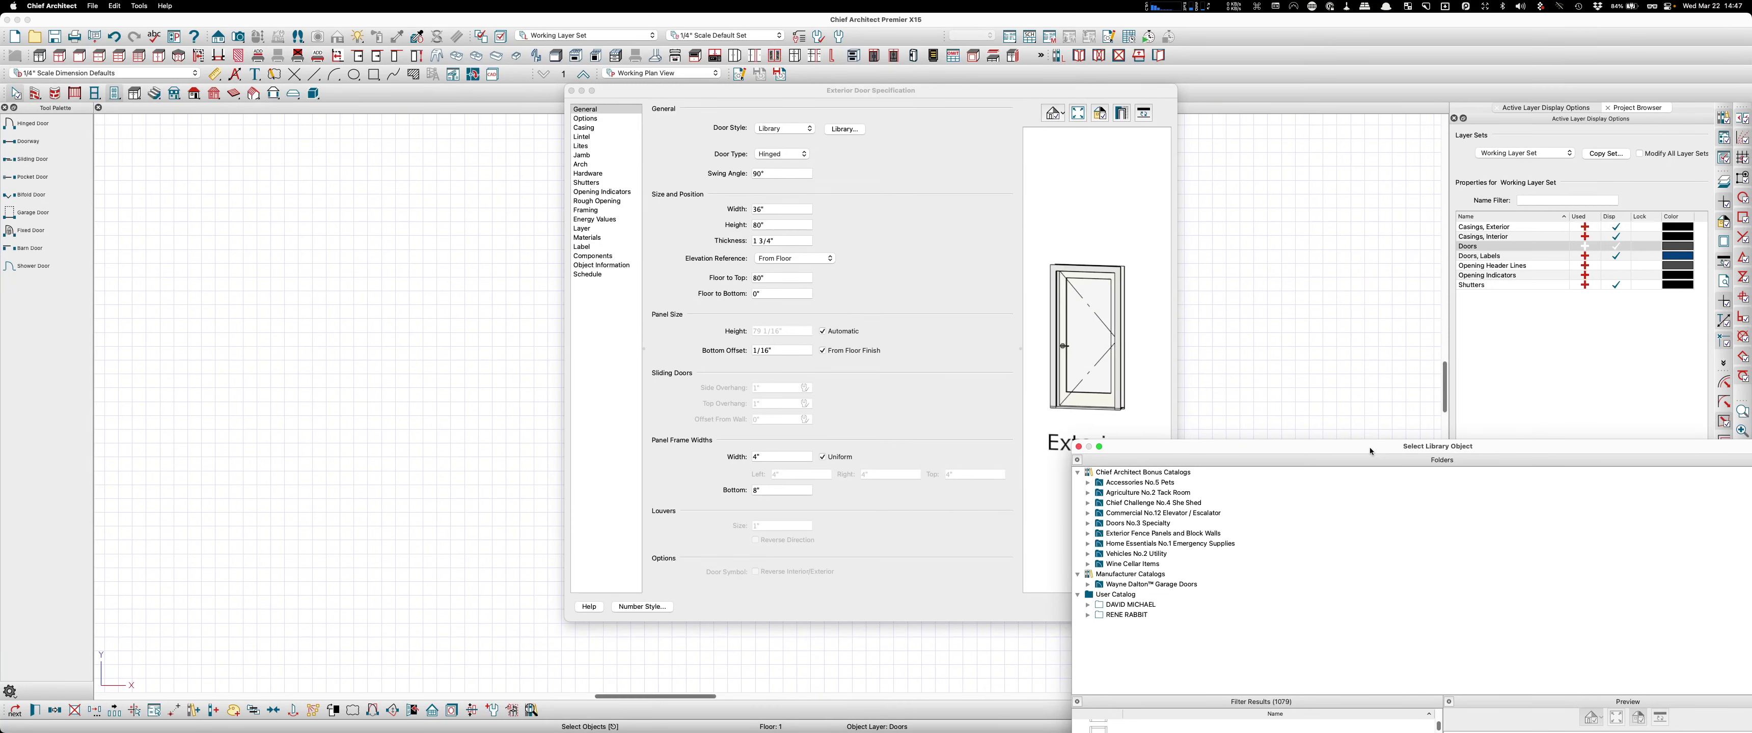
{"action": "left_click_drag", "start_coordinate": [1372, 449], "coordinate": [934, 63]}
{"action": "scroll", "coordinate": [825, 419], "scroll_direction": "down", "scroll_amount": 5}
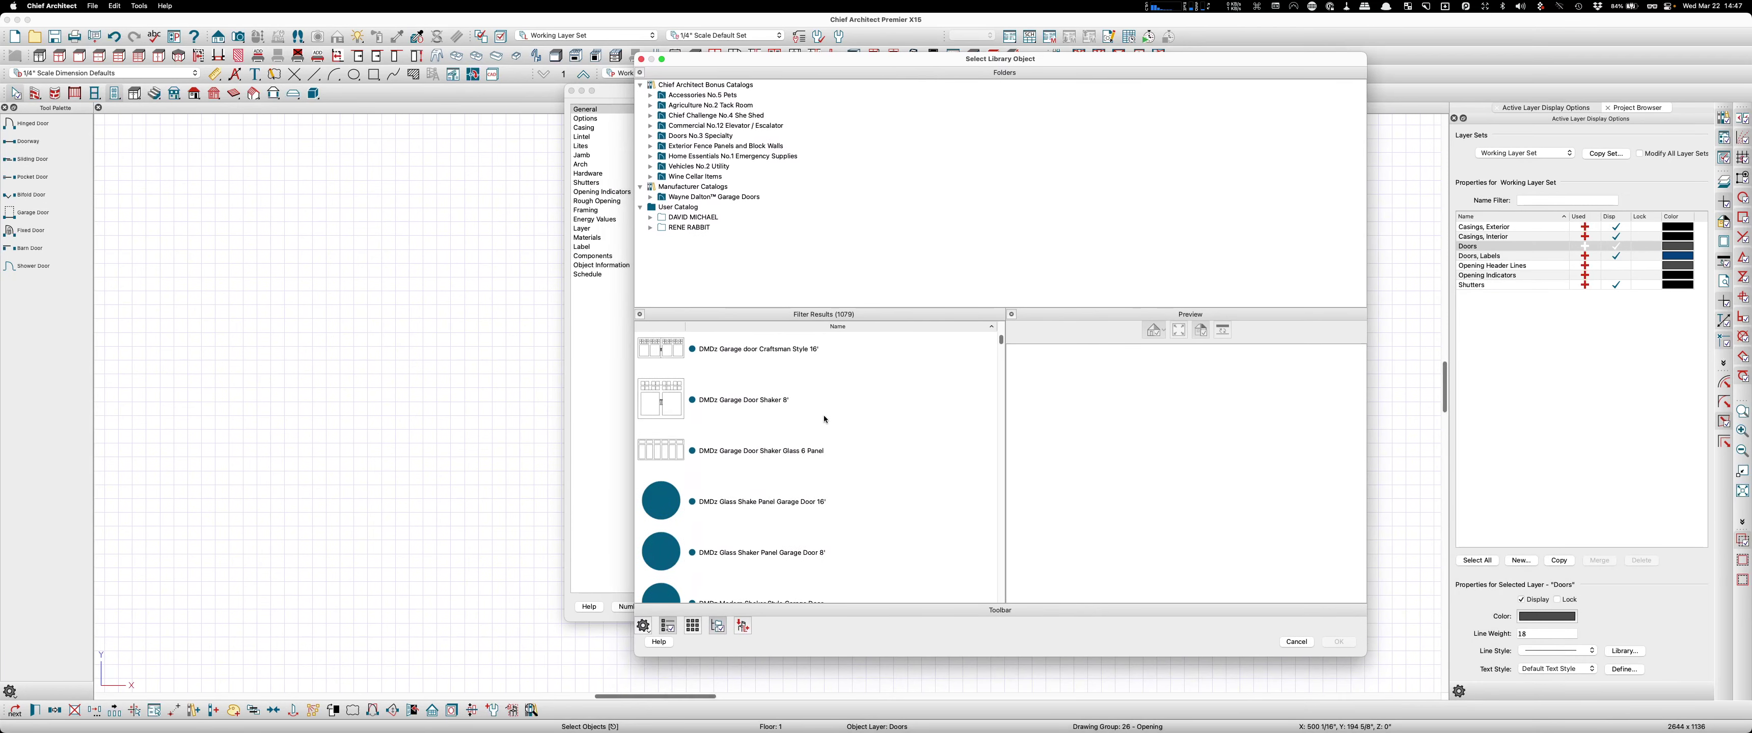
{"action": "scroll", "coordinate": [826, 419], "scroll_direction": "down", "scroll_amount": 15}
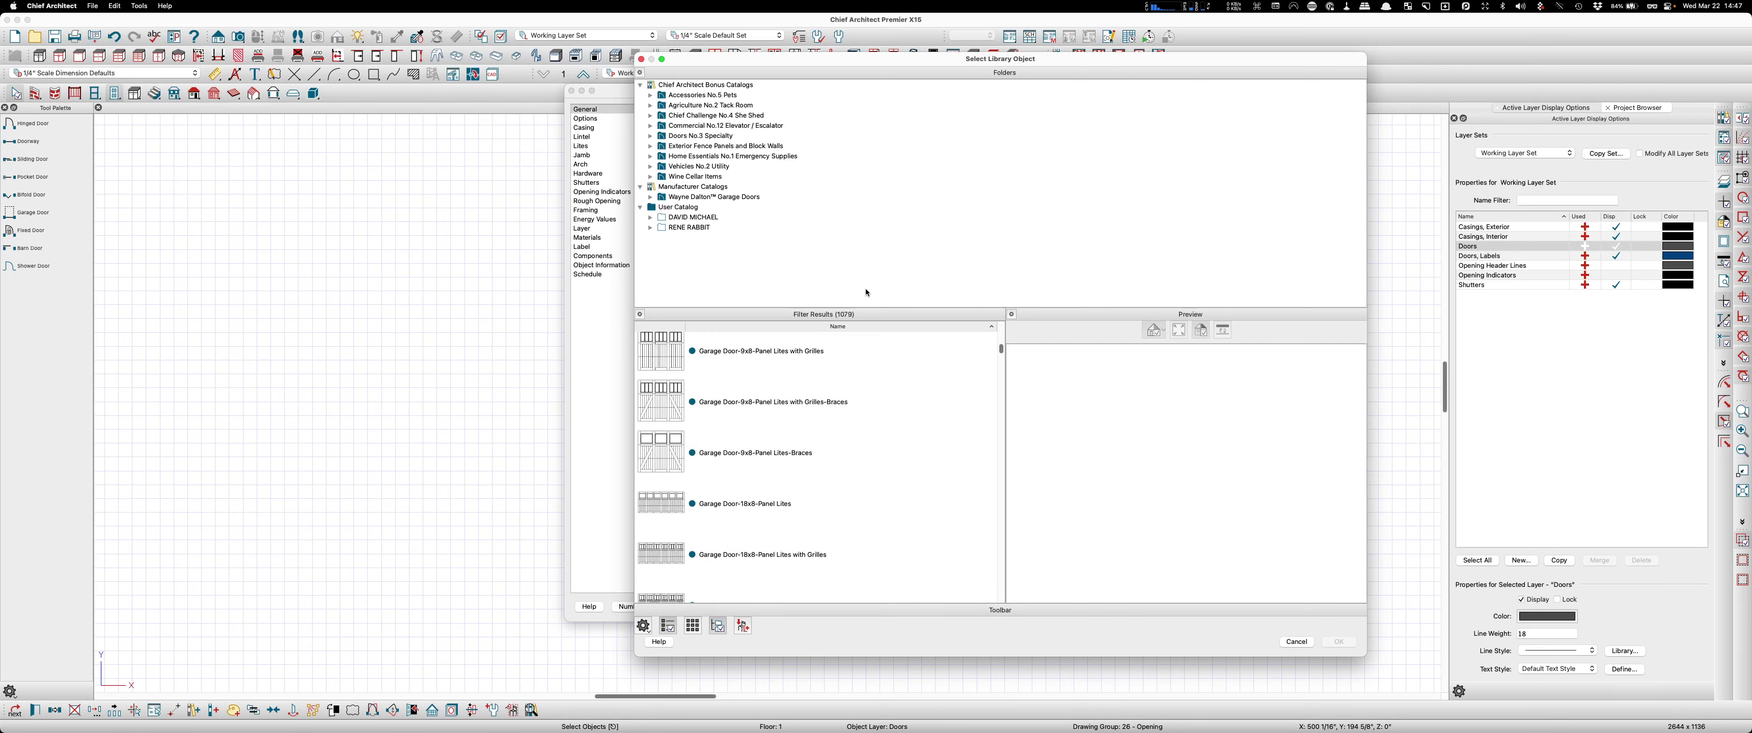
{"action": "scroll", "coordinate": [868, 422], "scroll_direction": "down", "scroll_amount": 15}
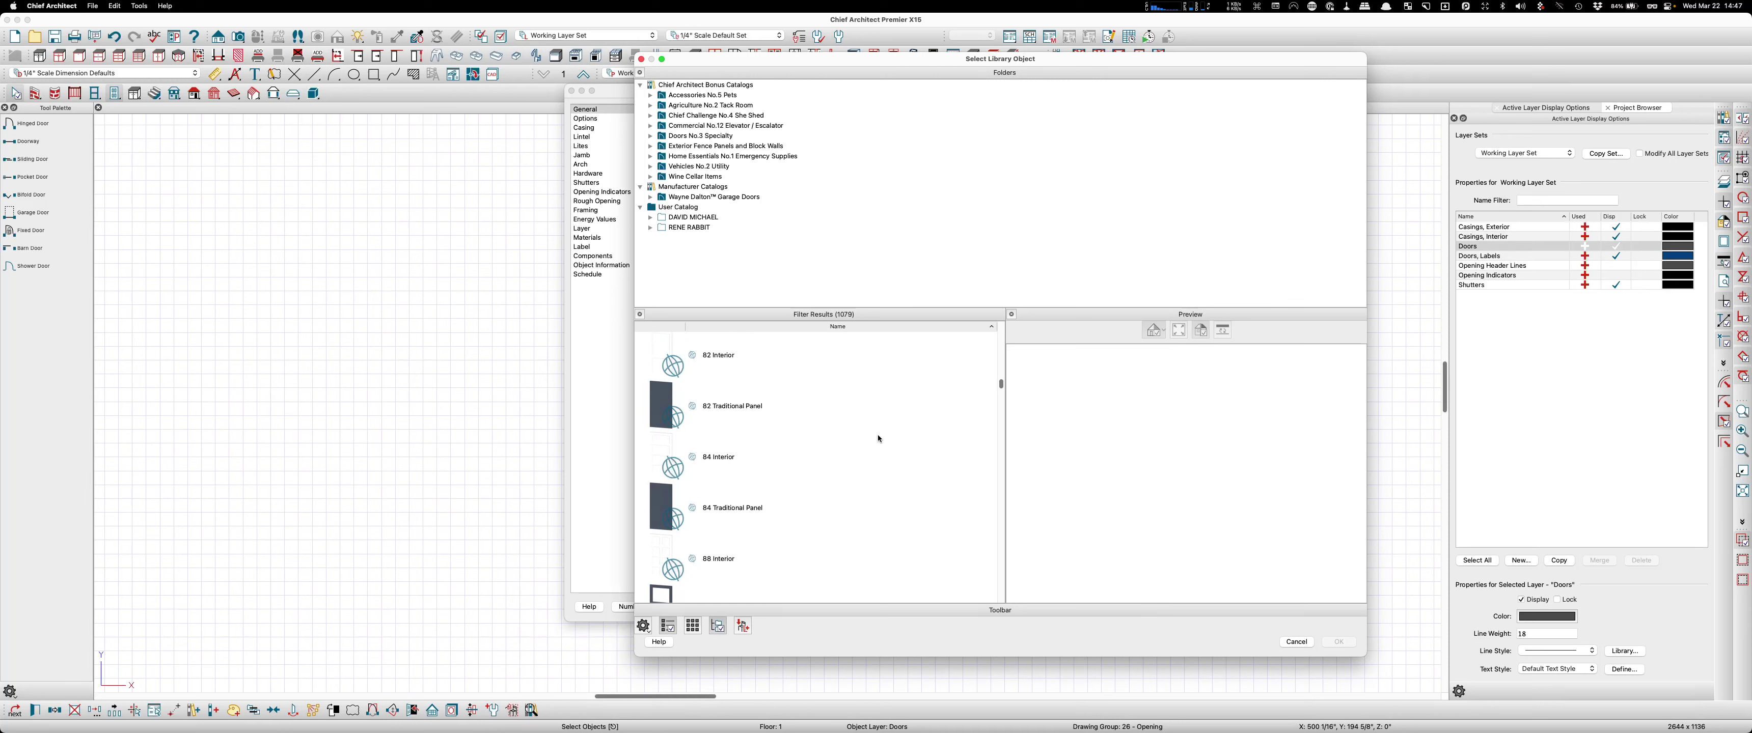
{"action": "scroll", "coordinate": [904, 442], "scroll_direction": "down", "scroll_amount": 15}
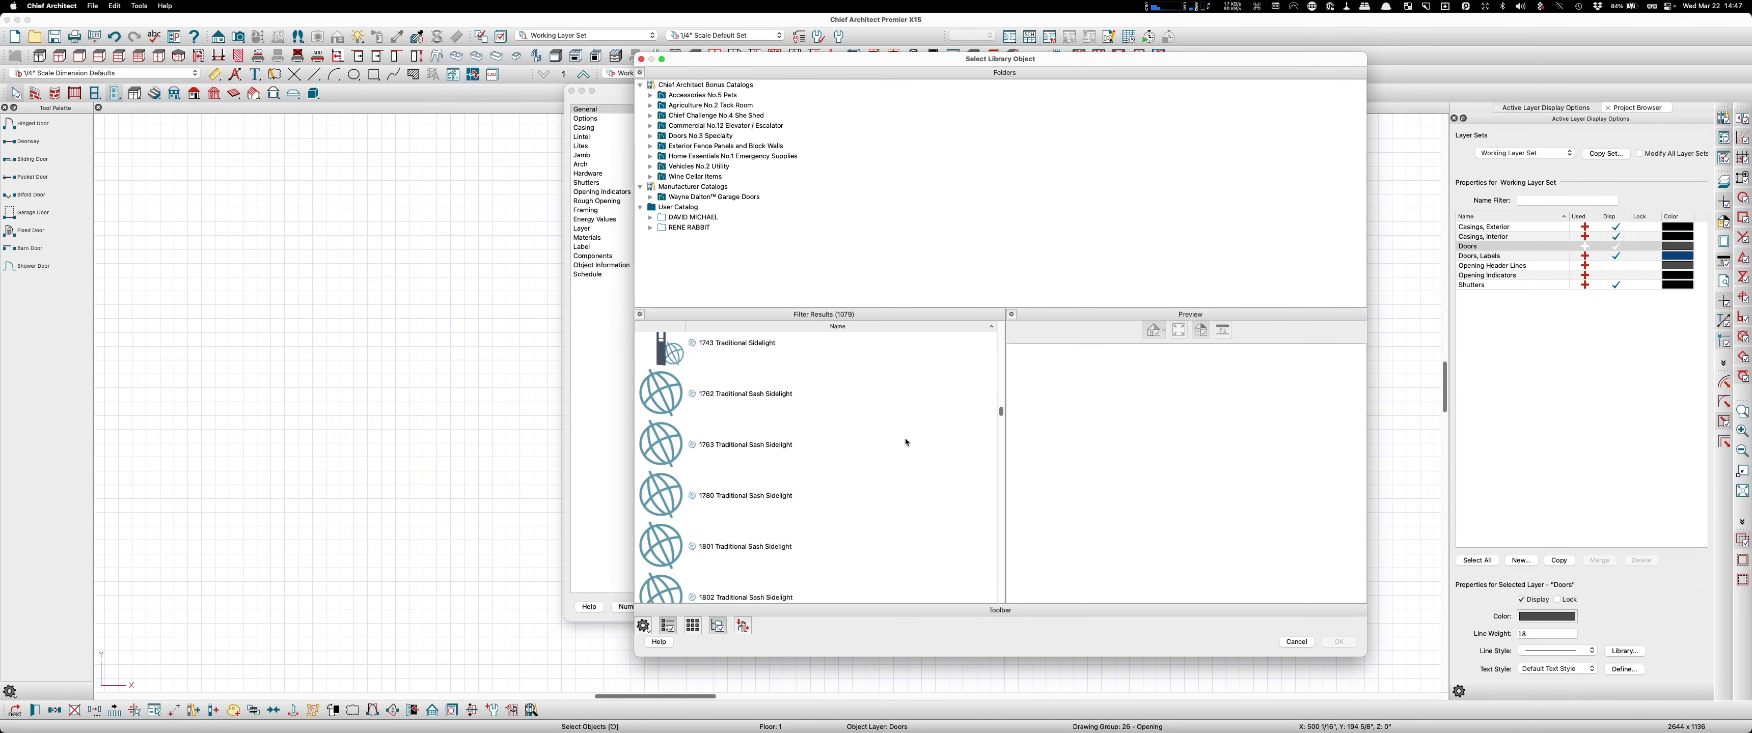
{"action": "scroll", "coordinate": [907, 443], "scroll_direction": "down", "scroll_amount": 10}
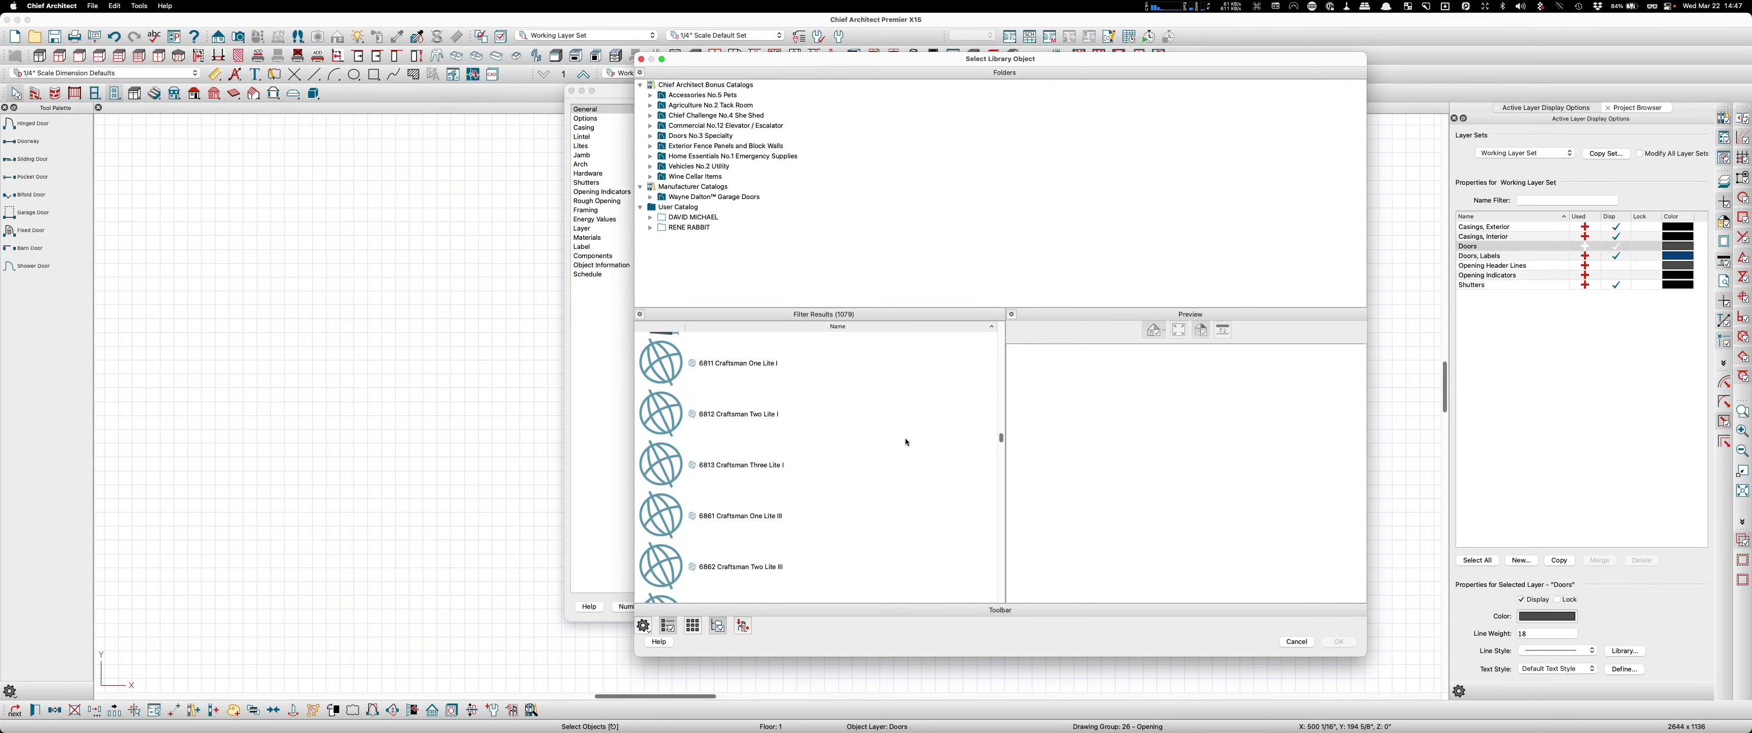
{"action": "scroll", "coordinate": [907, 442], "scroll_direction": "down", "scroll_amount": 4}
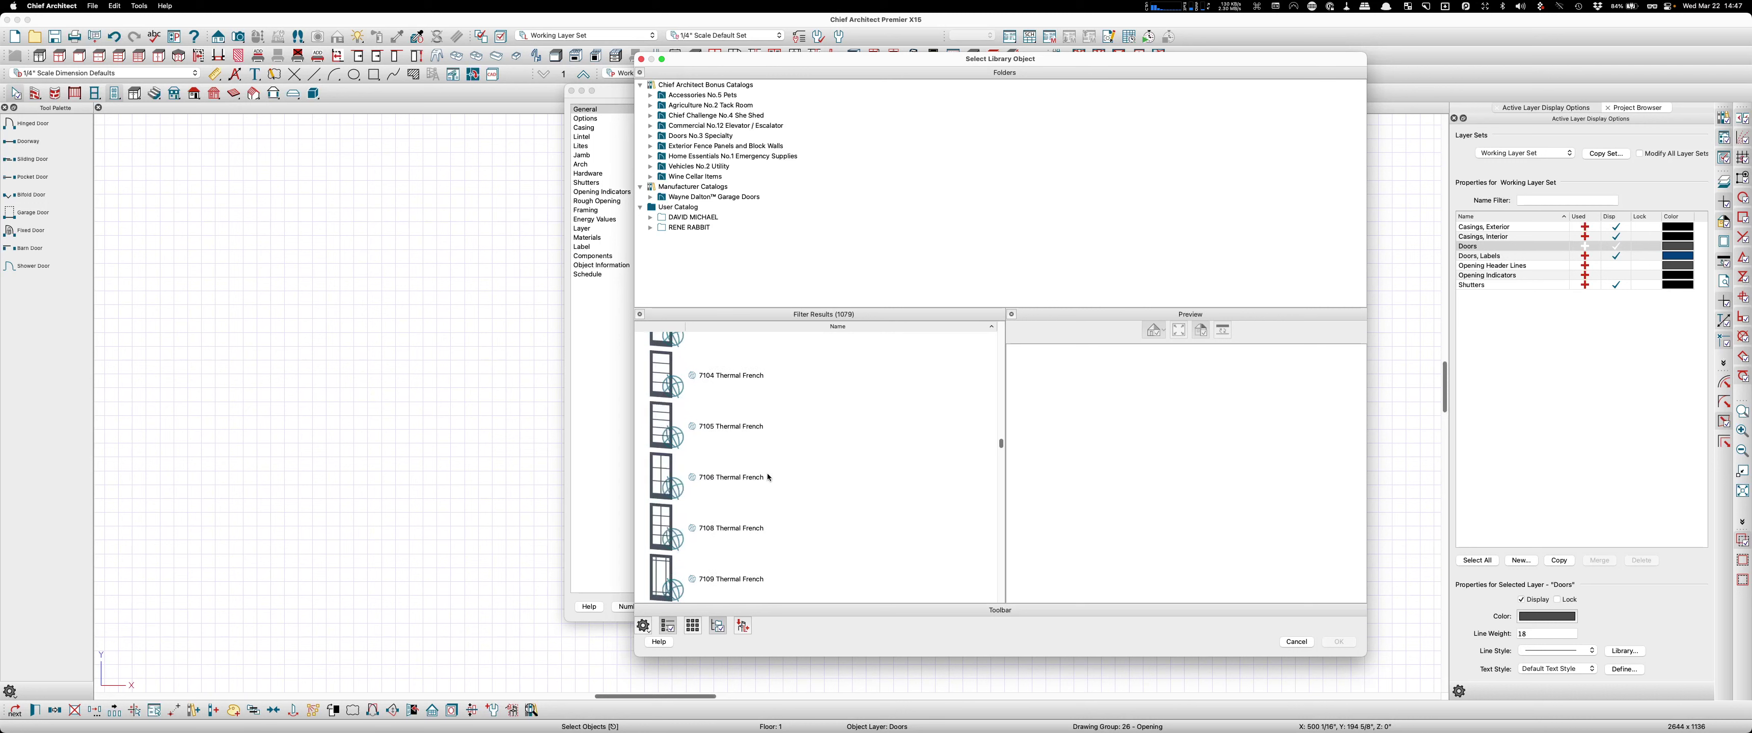
{"action": "left_click", "coordinate": [704, 582]}
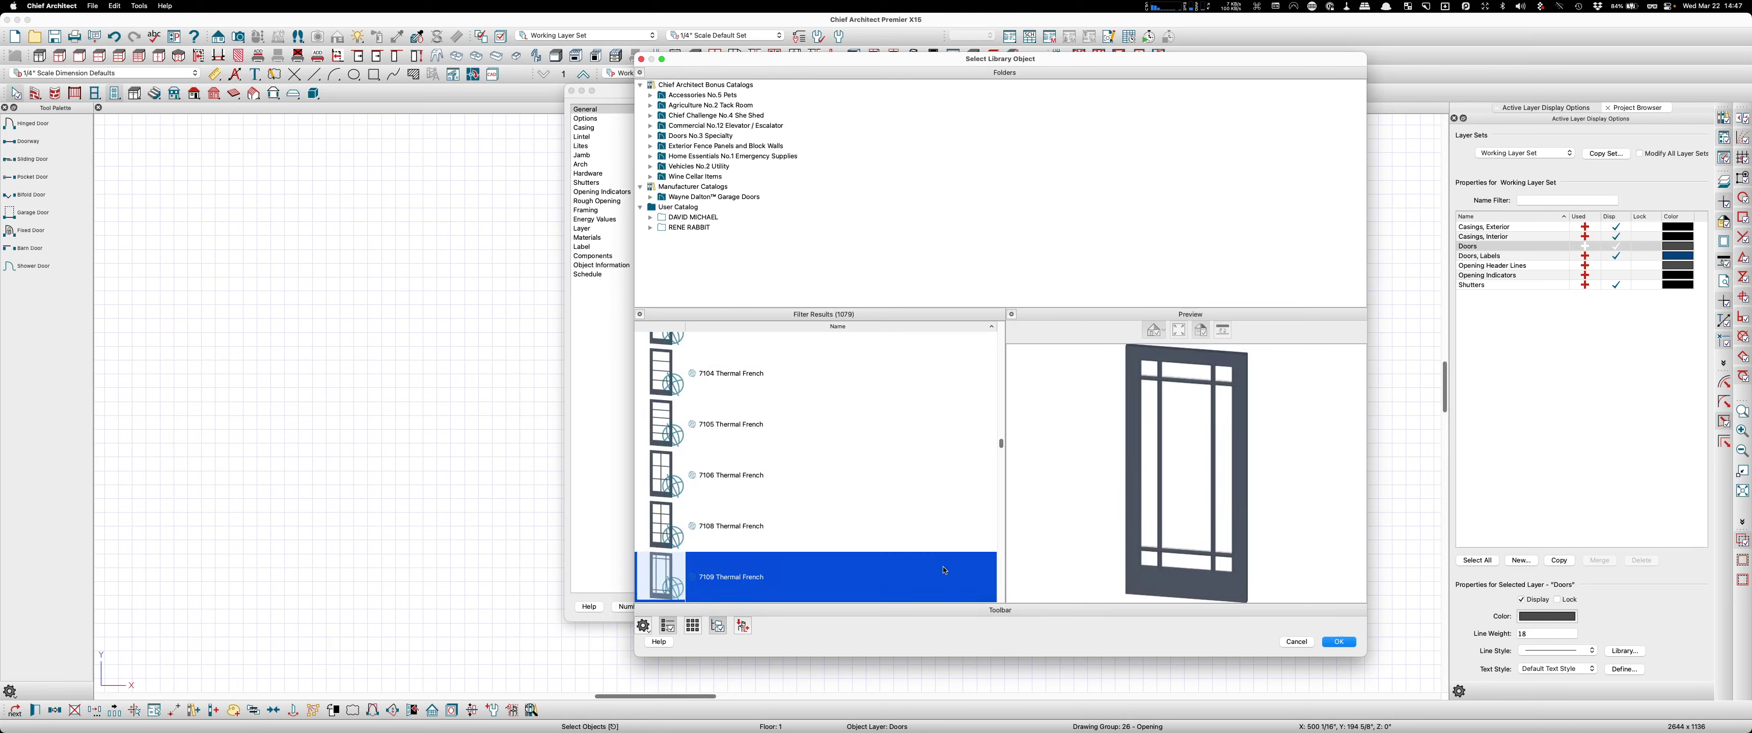
Confirm the library door, log in to the account, and decline the catalog download
{"action": "left_click", "coordinate": [1335, 643]}
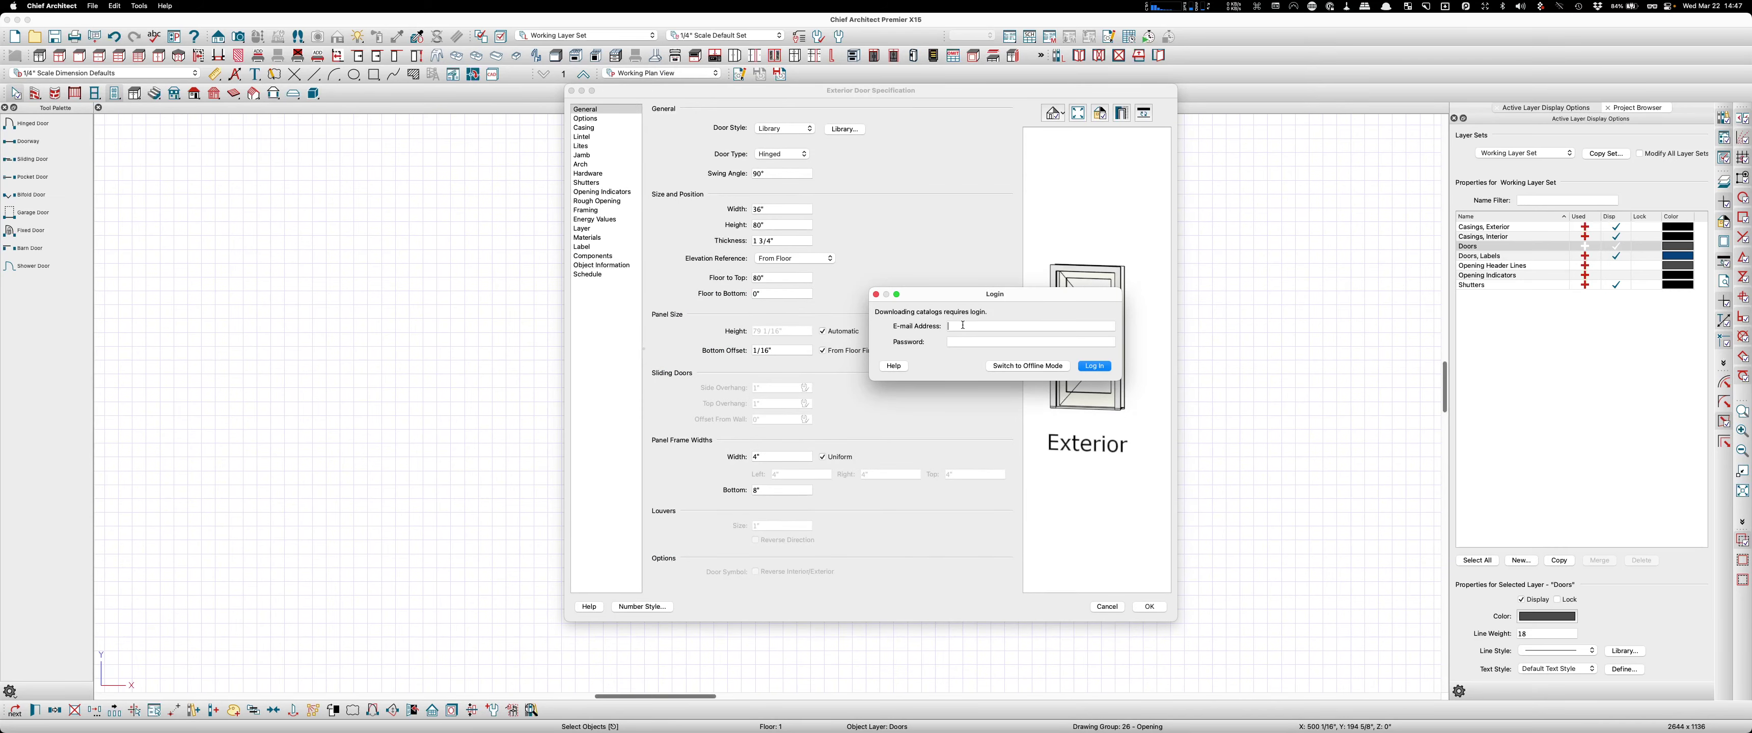
{"action": "key", "text": "Escape"}
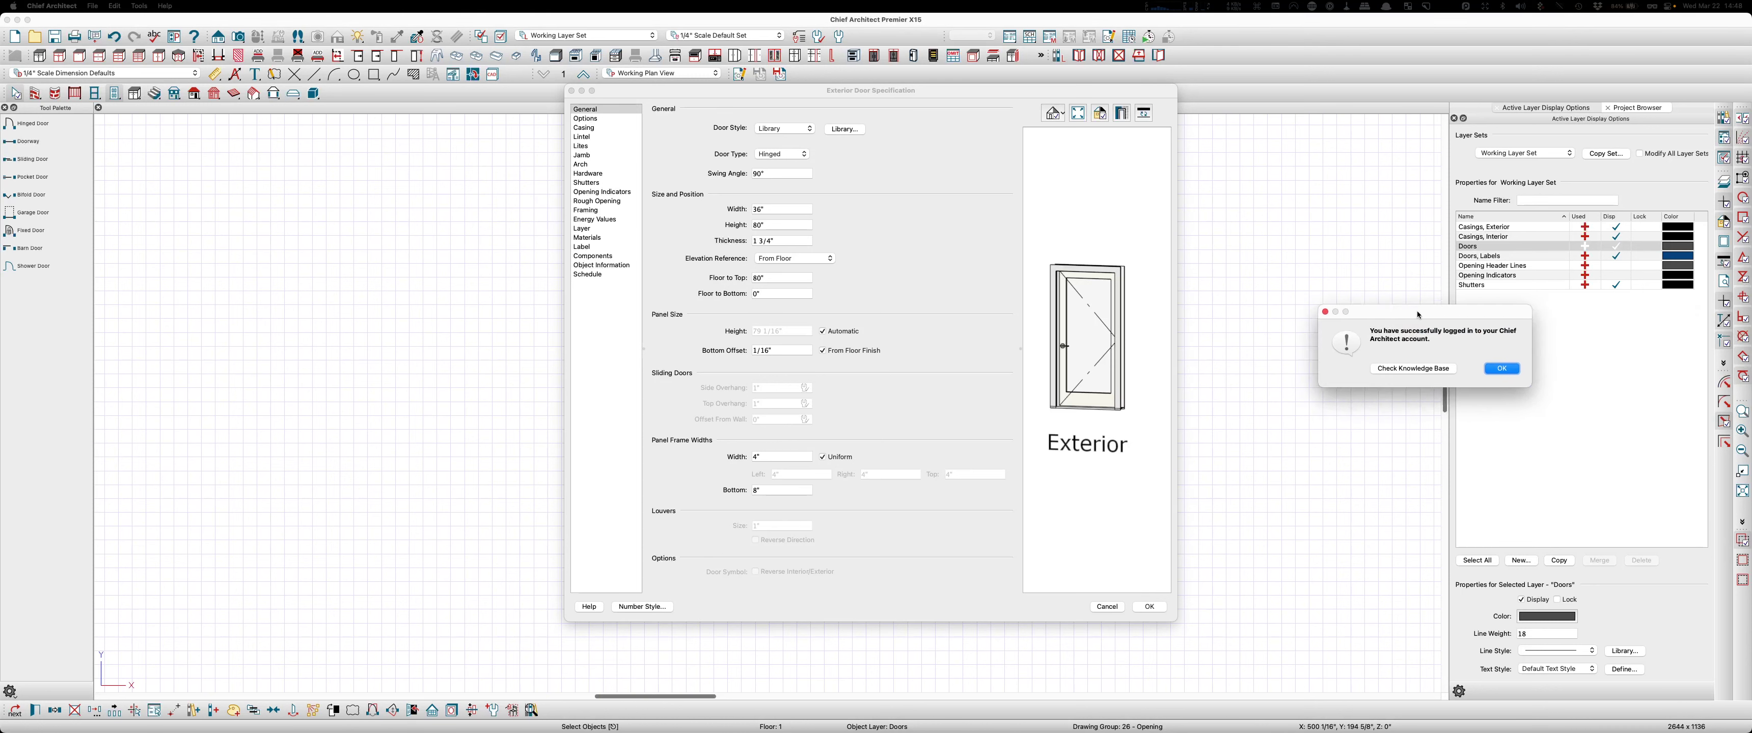
{"action": "left_click_drag", "start_coordinate": [1409, 314], "coordinate": [1308, 229]}
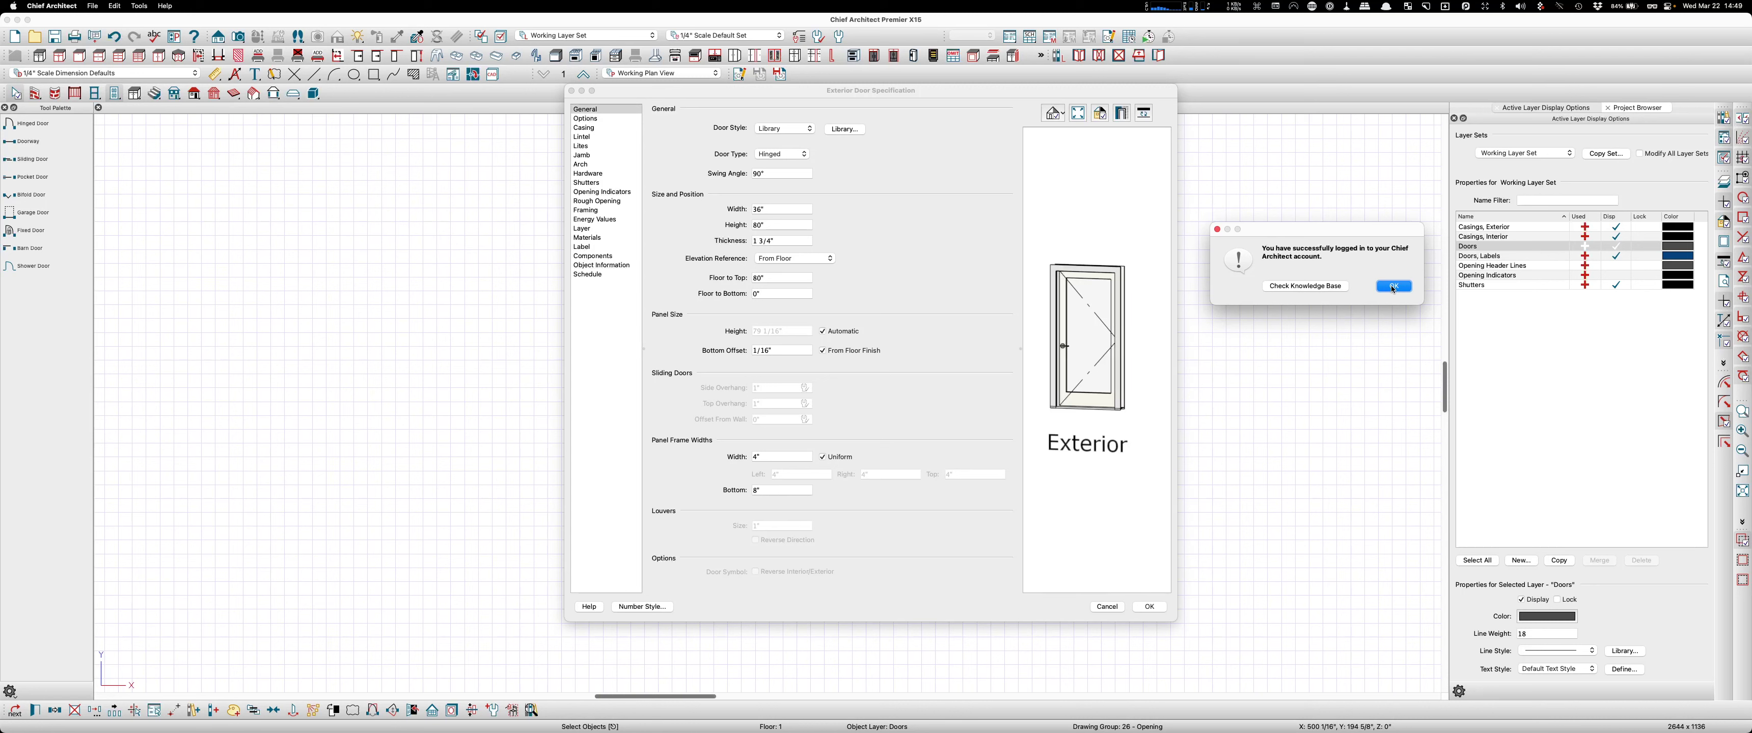
{"action": "left_click", "coordinate": [1393, 287]}
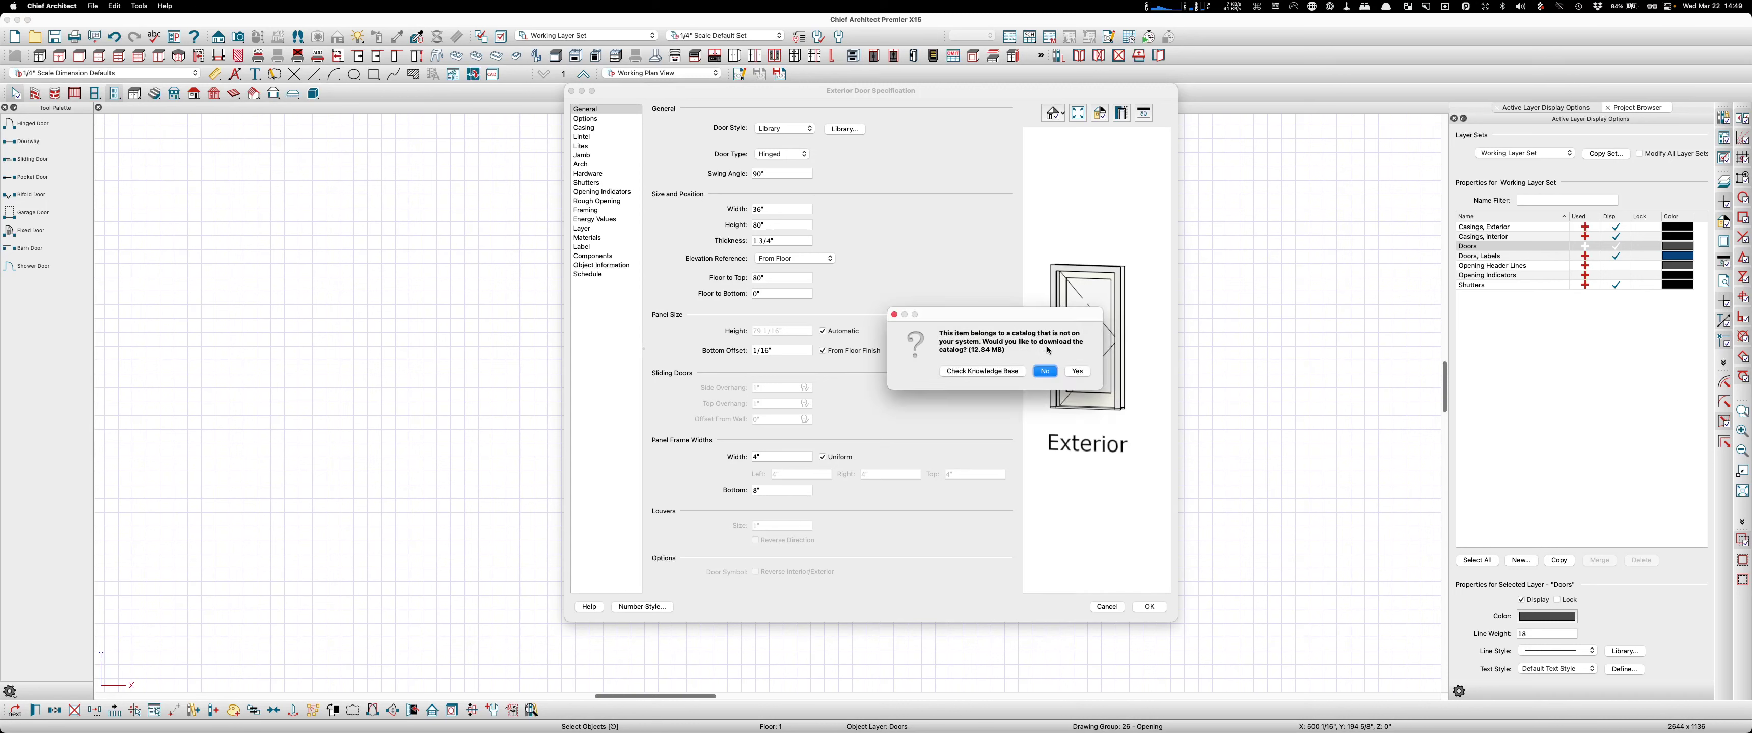
{"action": "left_click", "coordinate": [1046, 372]}
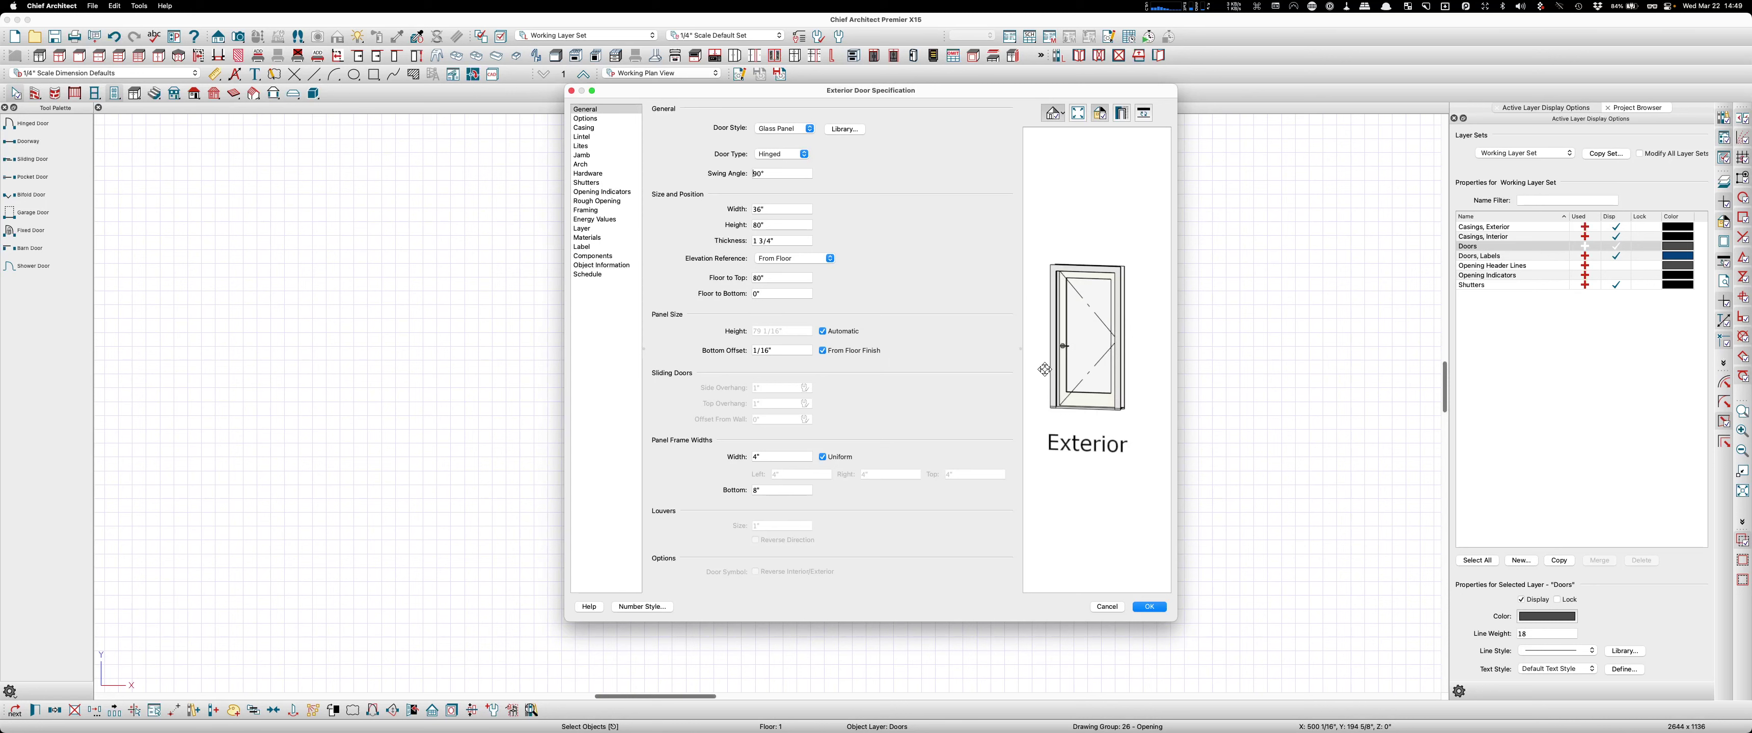
Pick the PL100 half-glass door from the library results and apply it
{"action": "left_click", "coordinate": [835, 131]}
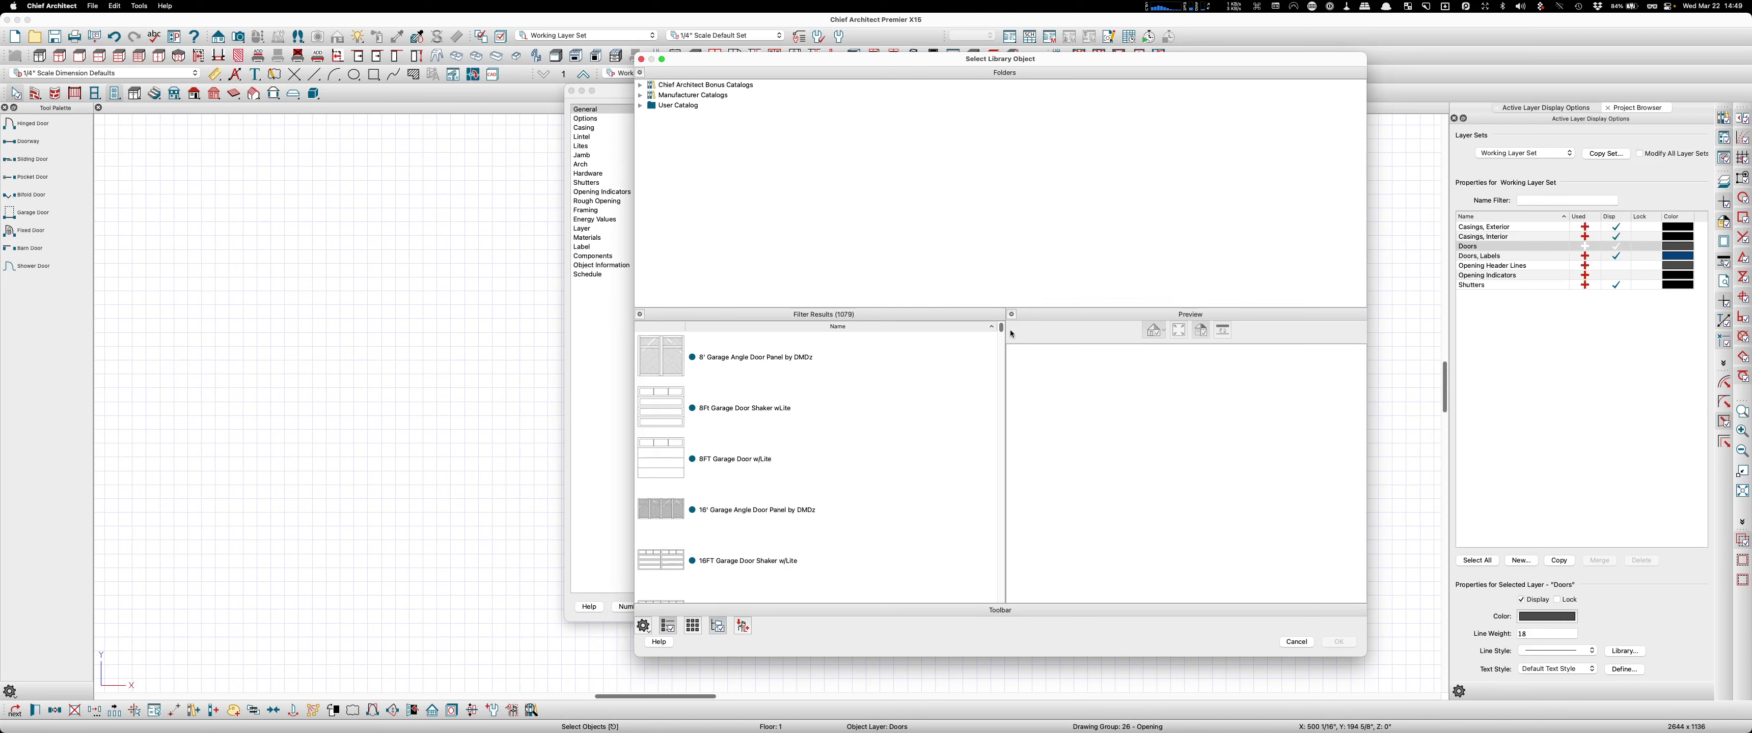
{"action": "left_click_drag", "start_coordinate": [1002, 332], "coordinate": [1002, 598]}
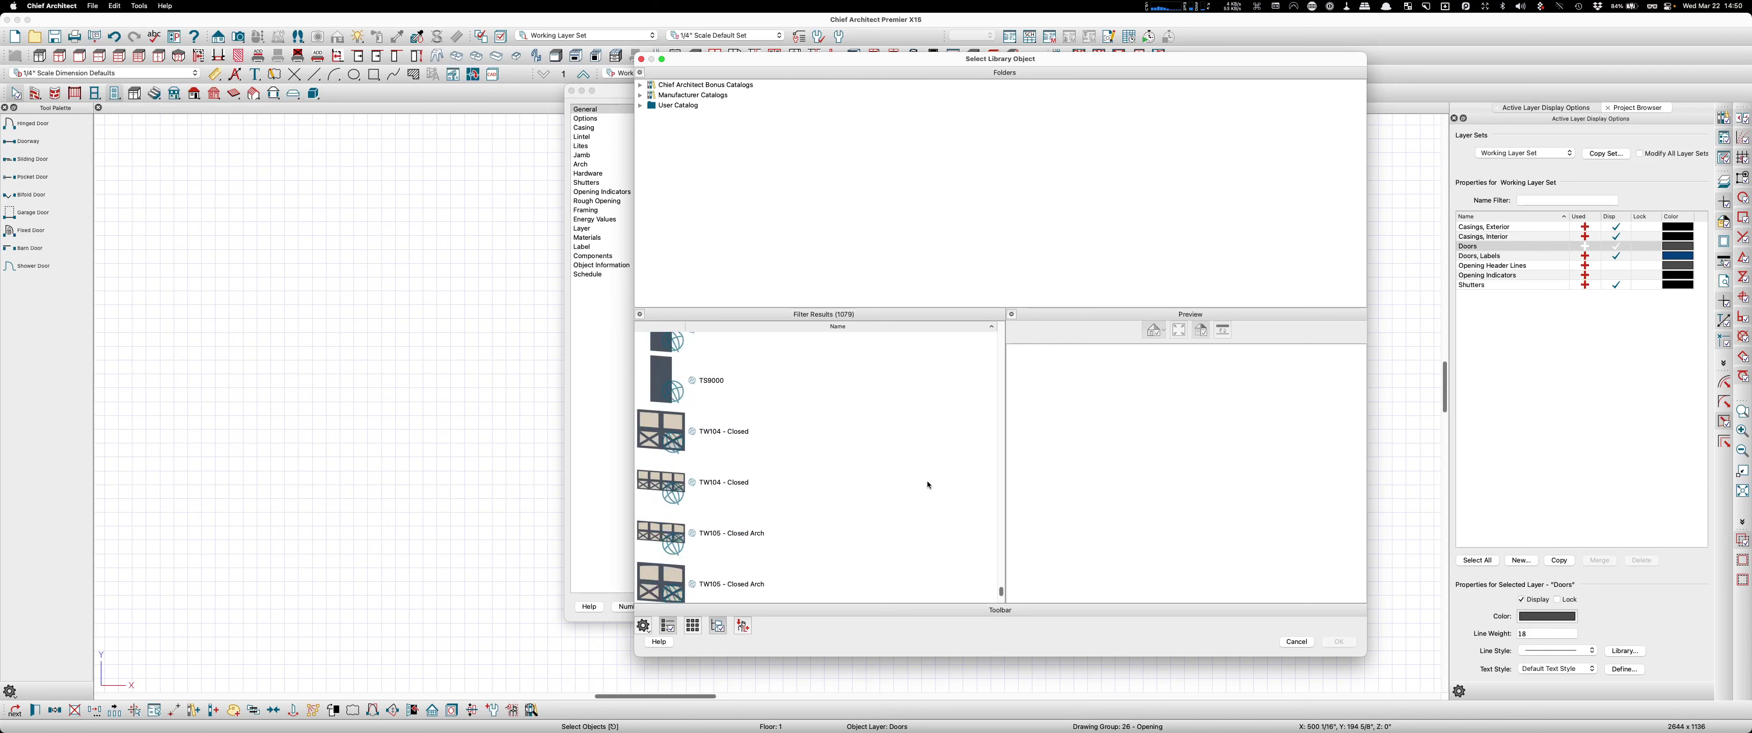
{"action": "scroll", "coordinate": [918, 463], "scroll_direction": "up", "scroll_amount": 5}
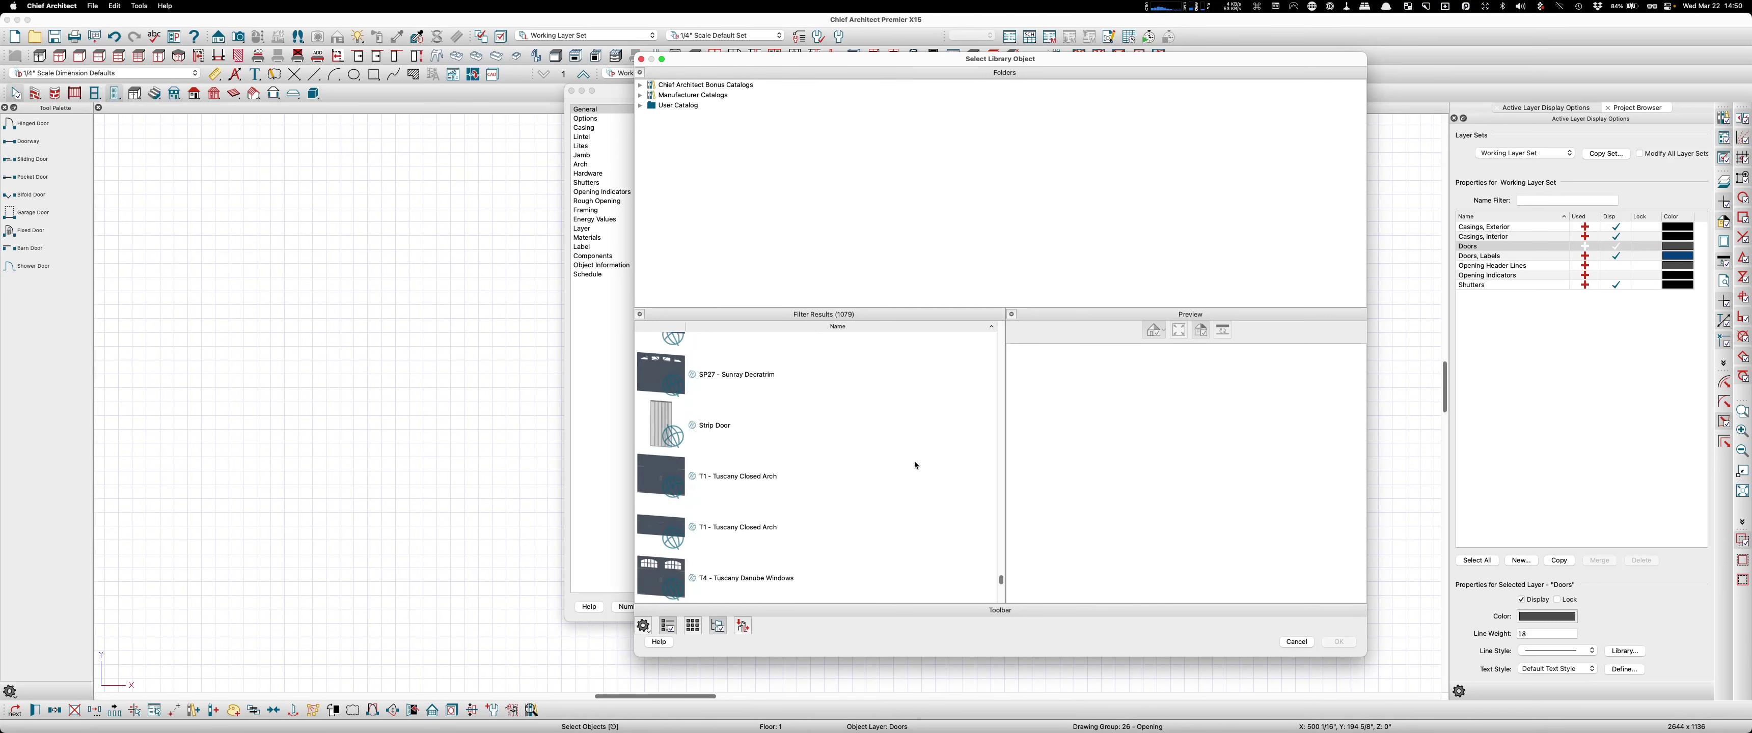
{"action": "scroll", "coordinate": [915, 463], "scroll_direction": "up", "scroll_amount": 5}
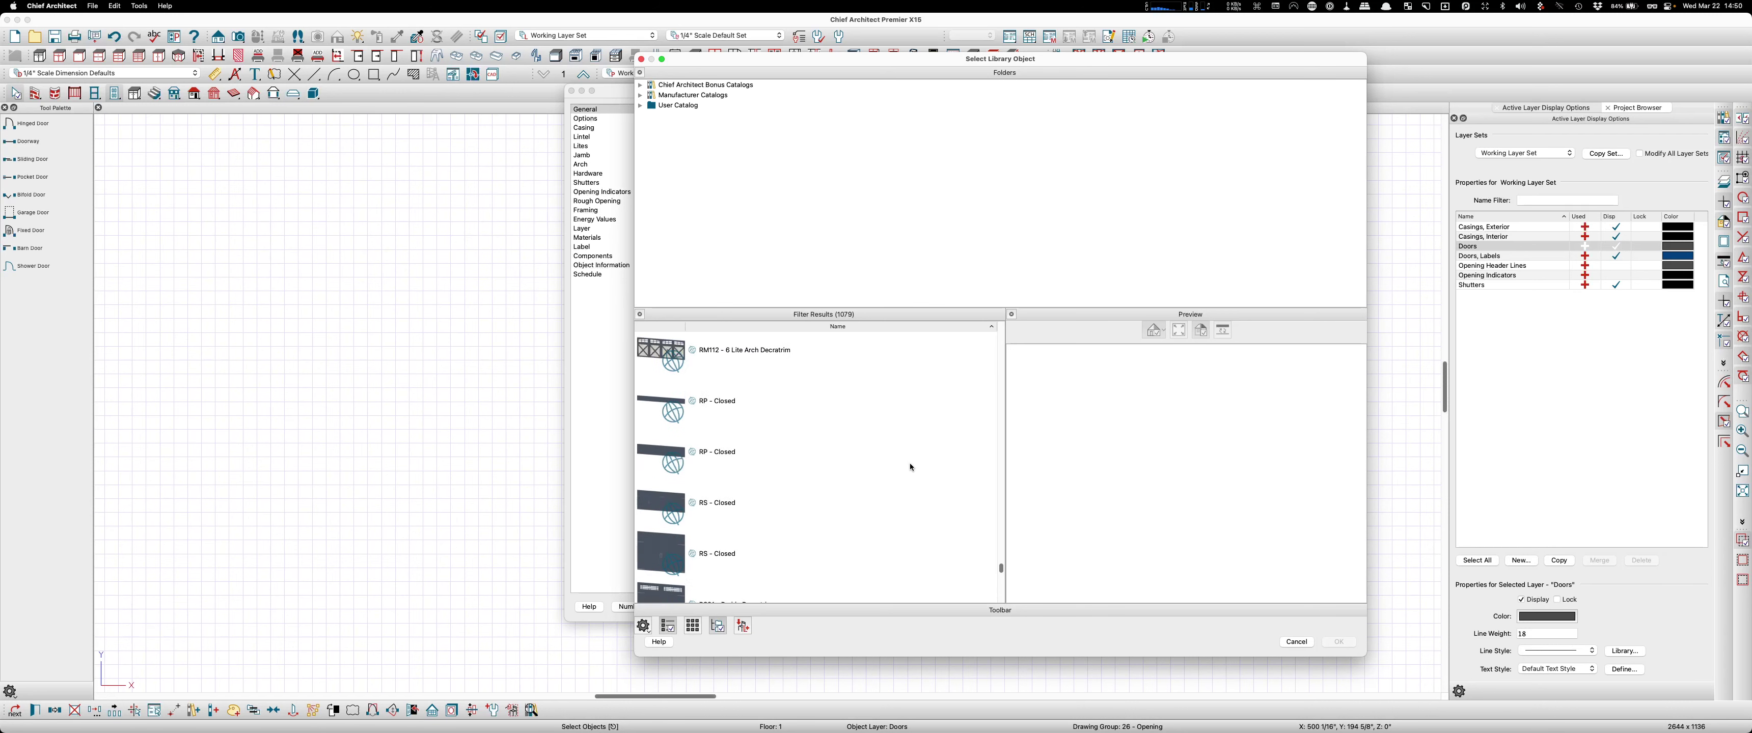
{"action": "scroll", "coordinate": [911, 467], "scroll_direction": "up", "scroll_amount": 5}
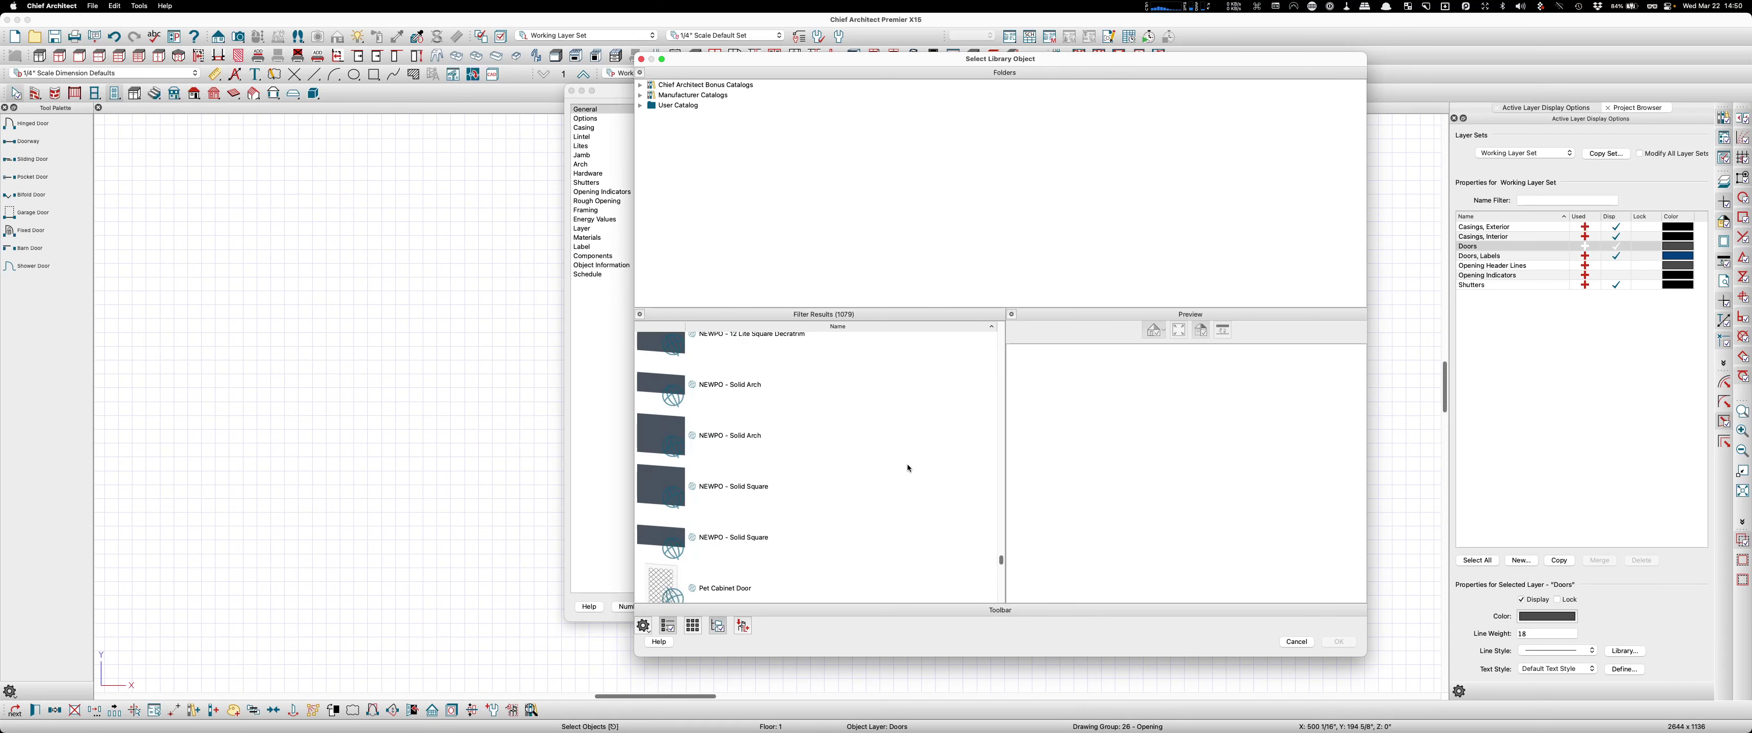
{"action": "scroll", "coordinate": [908, 464], "scroll_direction": "down", "scroll_amount": 5}
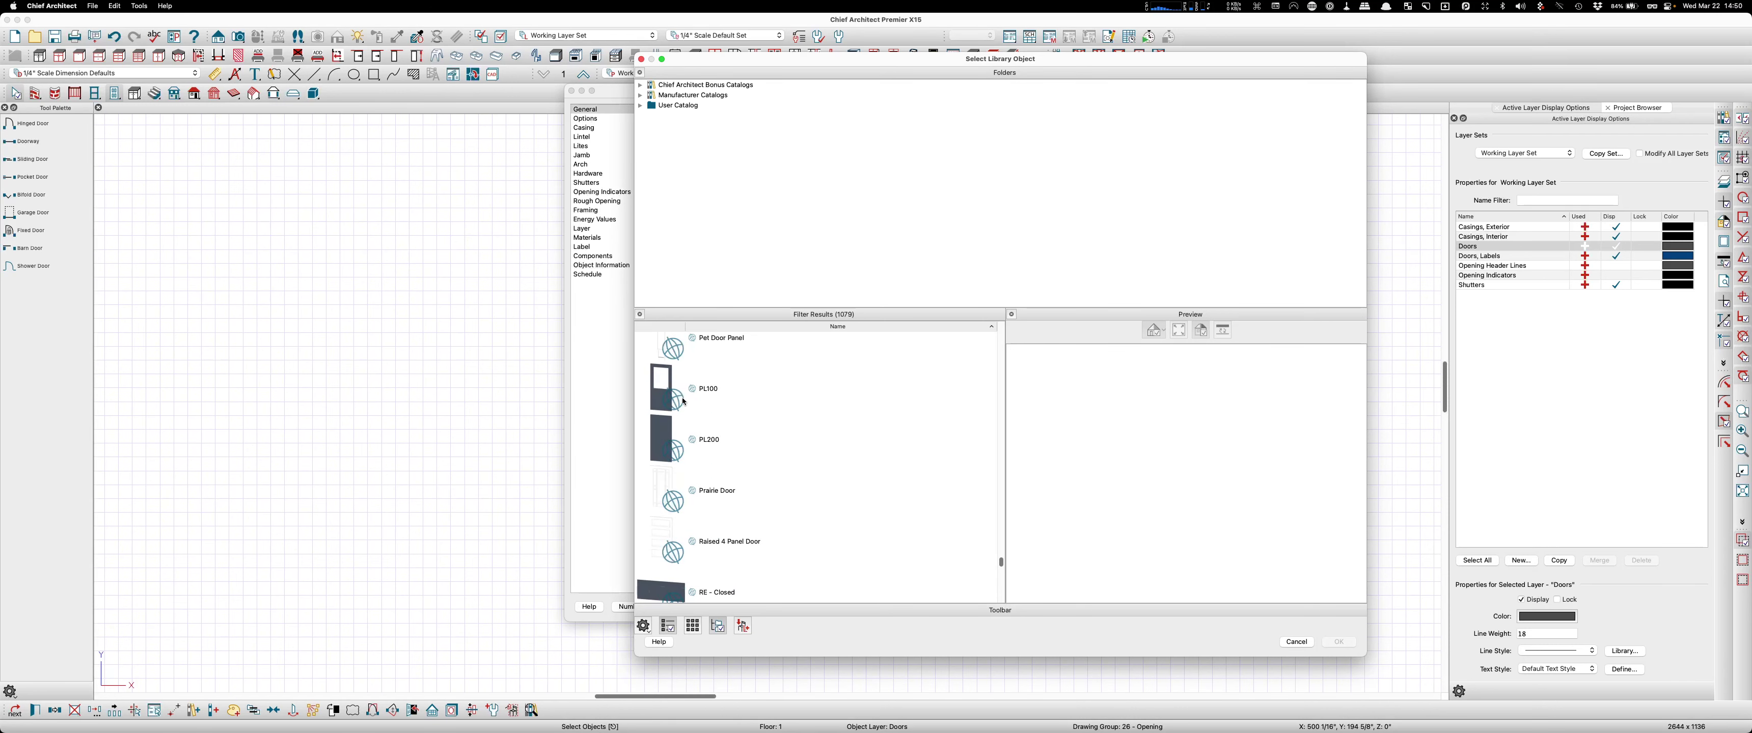
{"action": "left_click", "coordinate": [653, 381]}
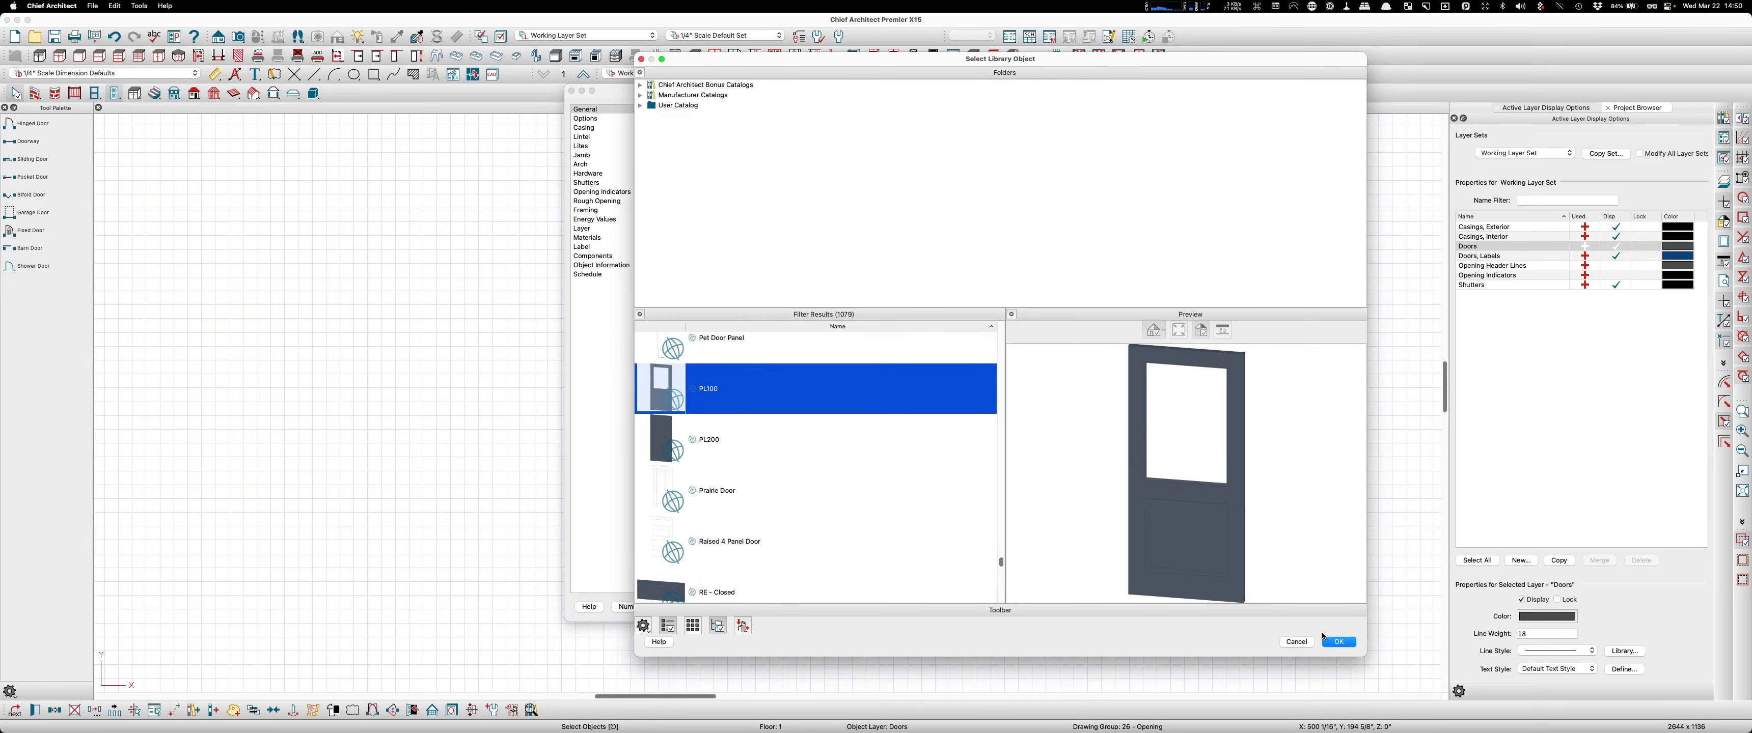
{"action": "left_click", "coordinate": [1339, 642]}
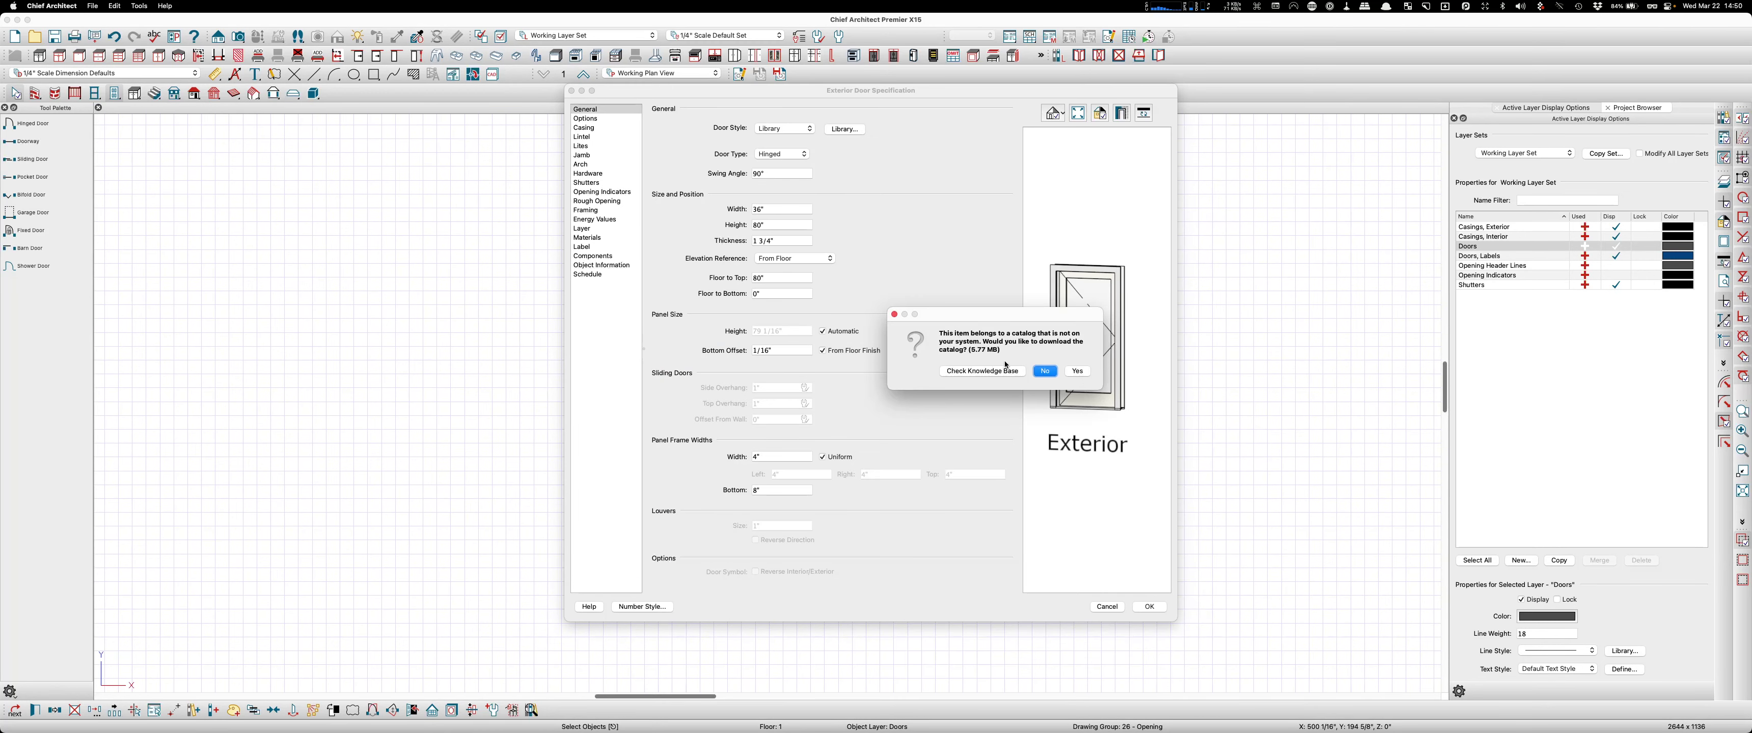
Answer the catalog prompt and accept the PL100 door specification
{"action": "left_click", "coordinate": [1076, 372]}
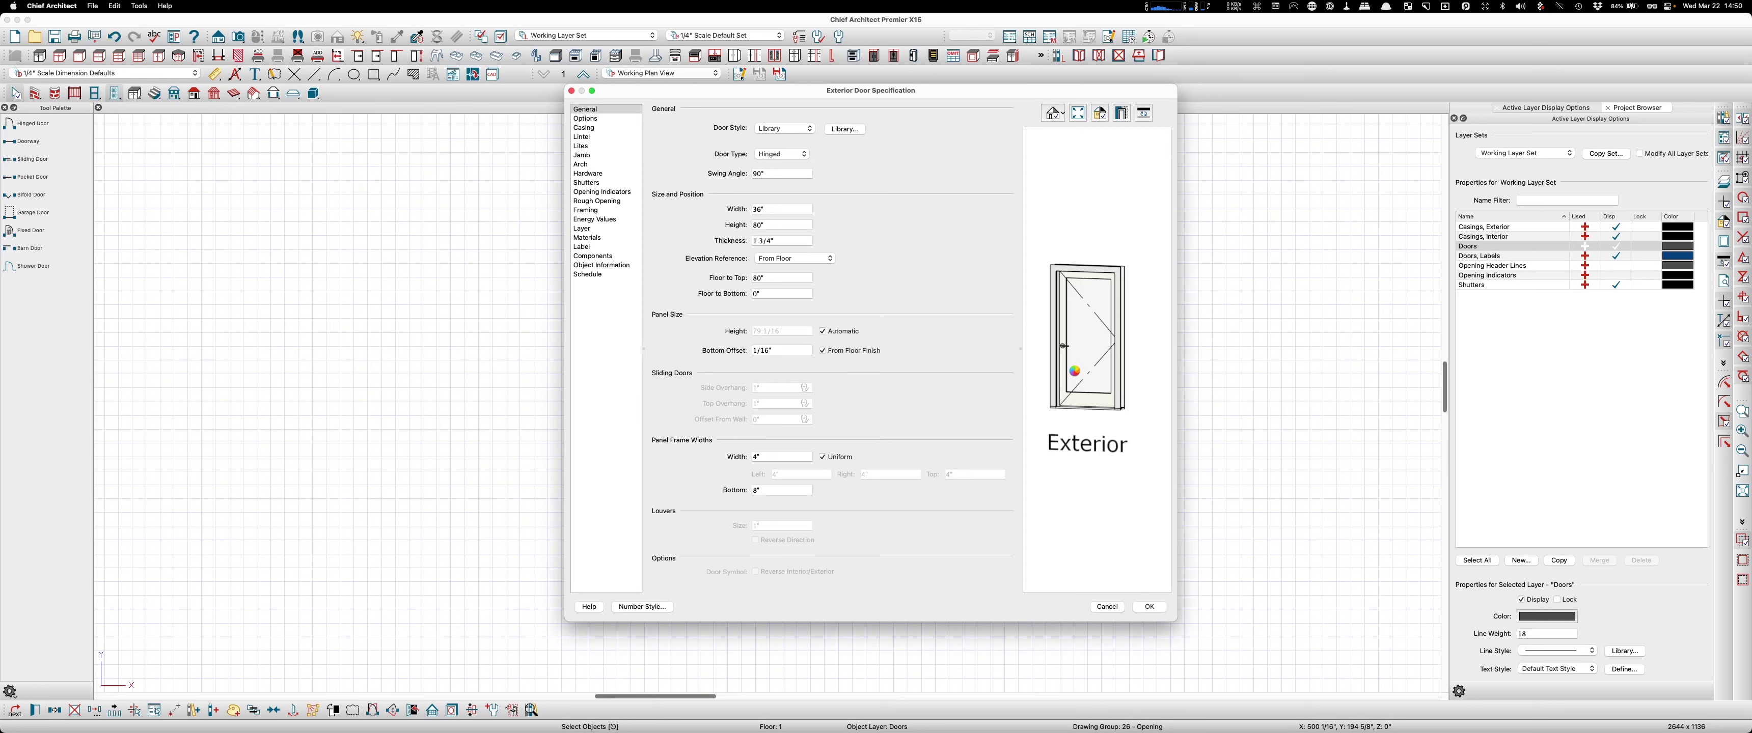
{"action": "left_click", "coordinate": [1155, 609]}
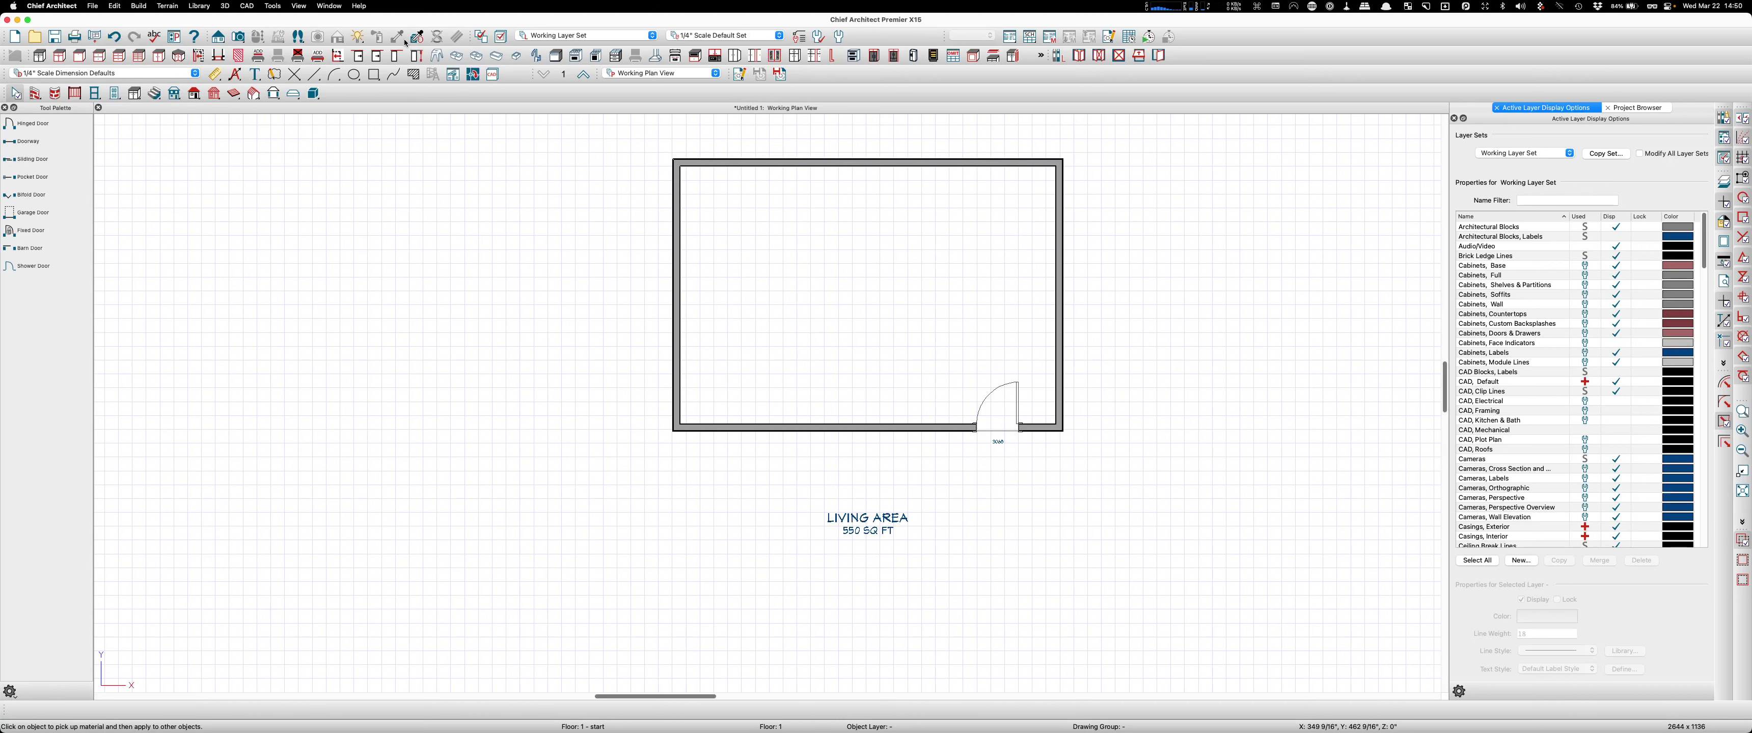
Open a Perspective Floor Overview and orbit to an elevated view of the whole room
{"action": "left_click", "coordinate": [237, 36]}
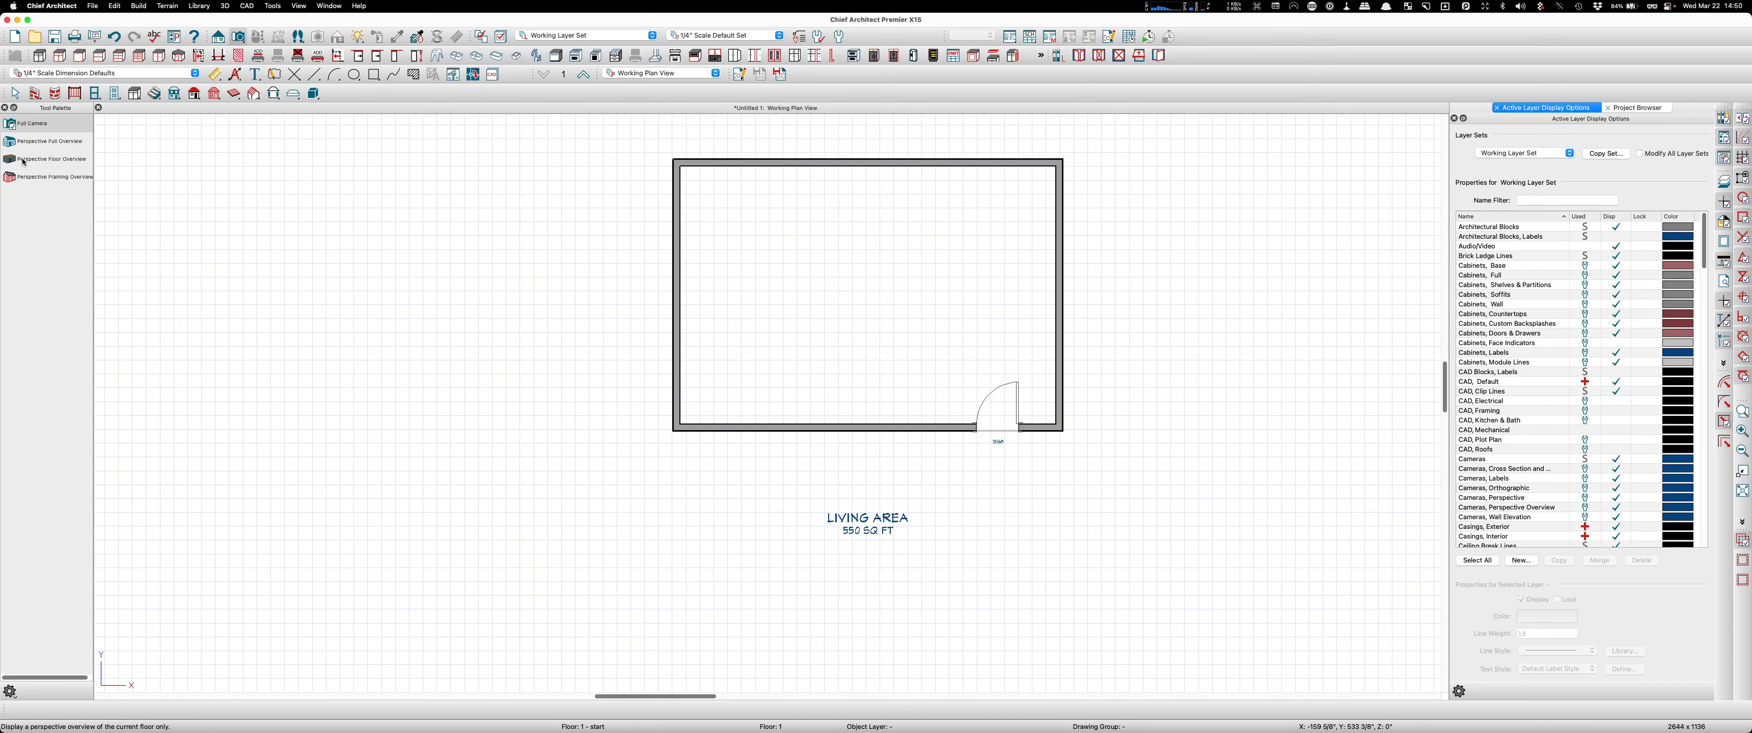
{"action": "left_click_drag", "start_coordinate": [929, 428], "coordinate": [1189, 411]}
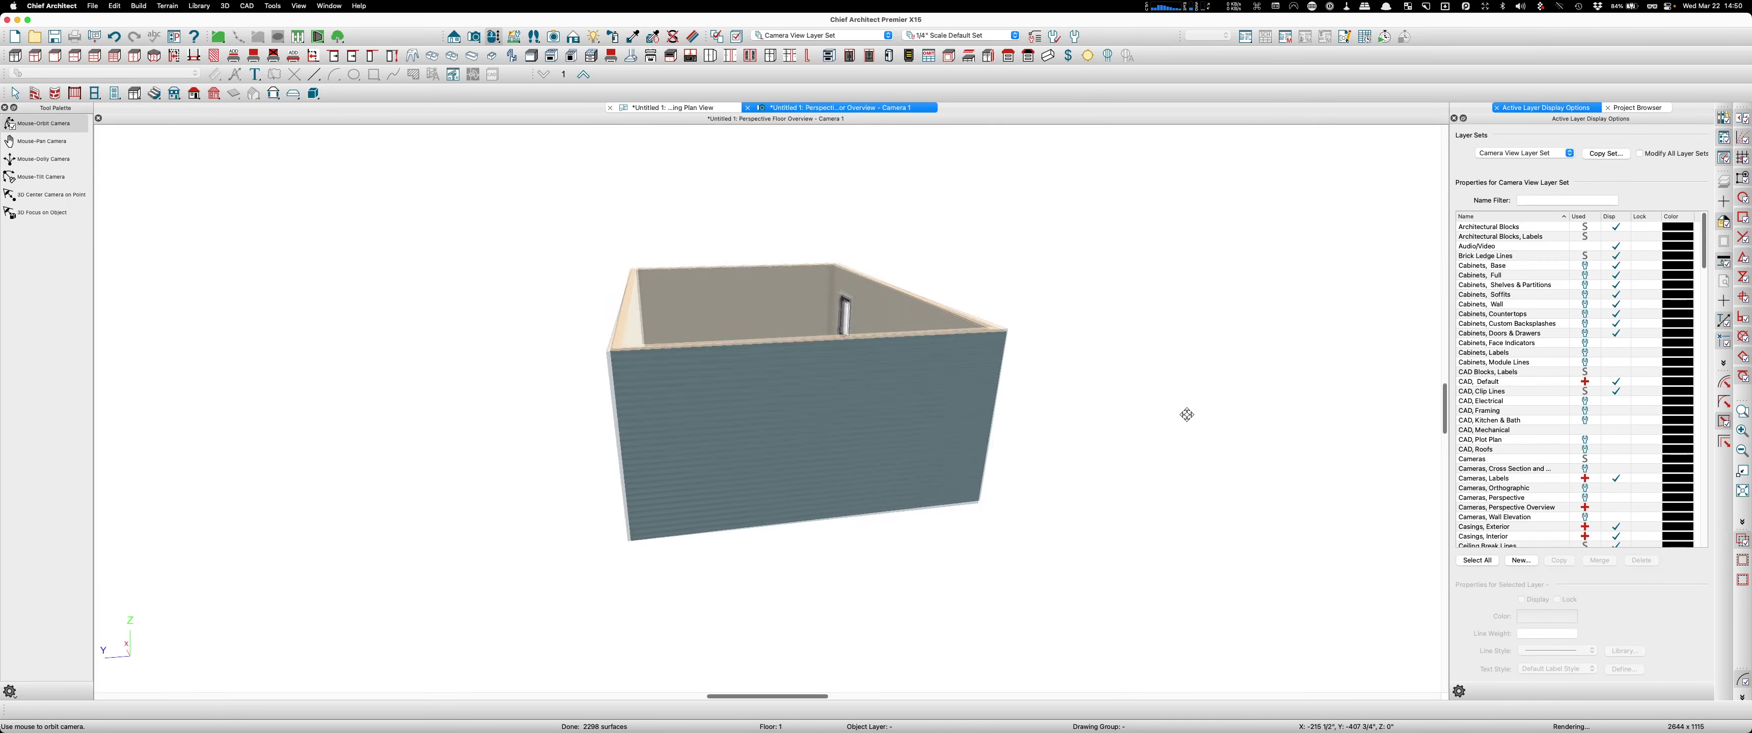
{"action": "left_click_drag", "start_coordinate": [884, 372], "coordinate": [955, 345]}
{"action": "scroll", "coordinate": [955, 345], "scroll_direction": "up", "scroll_amount": 5}
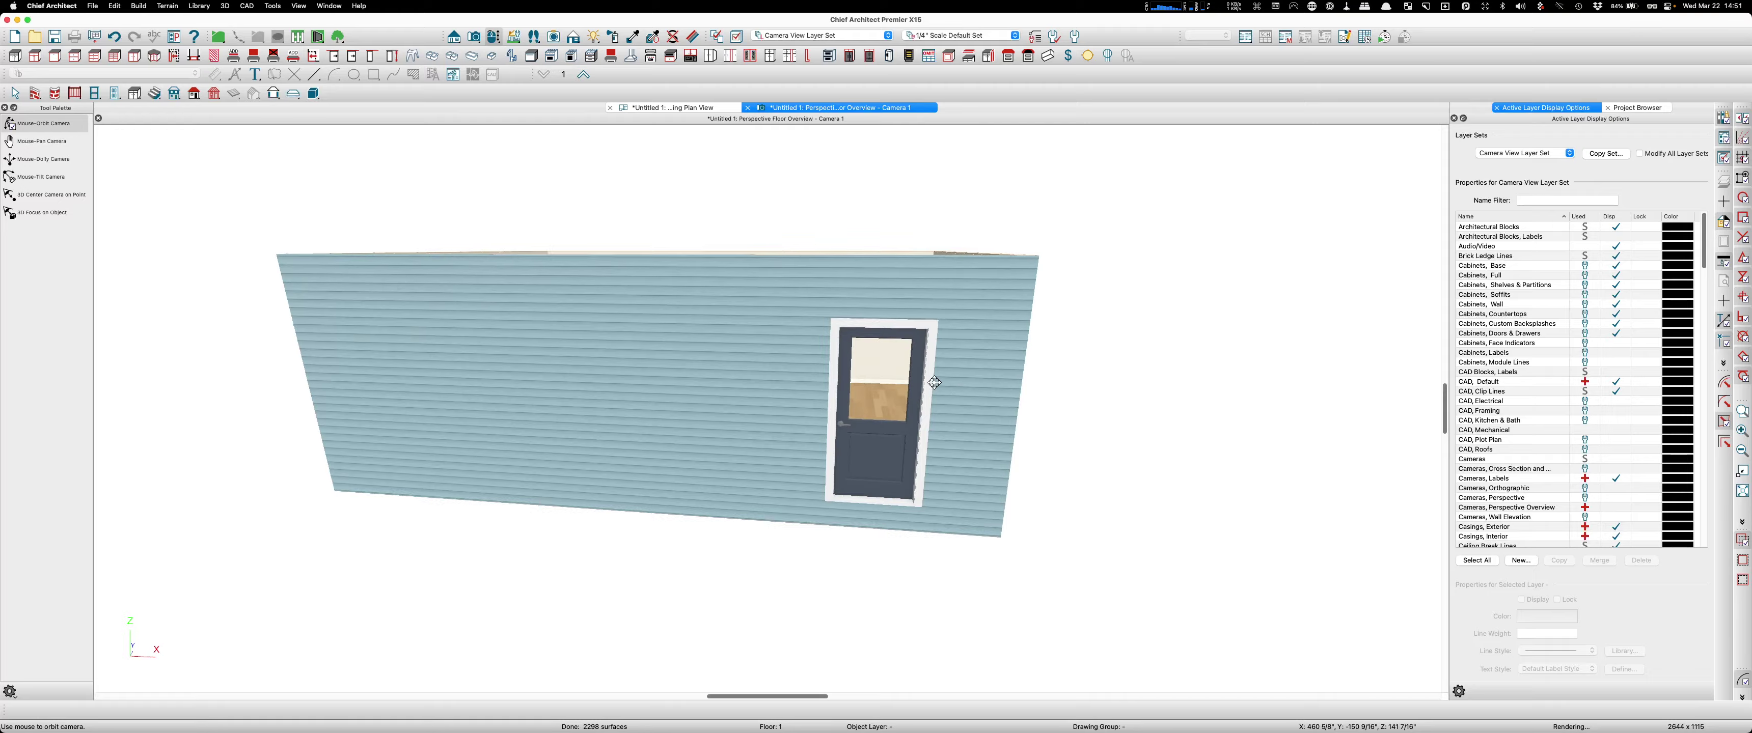
{"action": "left_click_drag", "start_coordinate": [962, 340], "coordinate": [621, 408]}
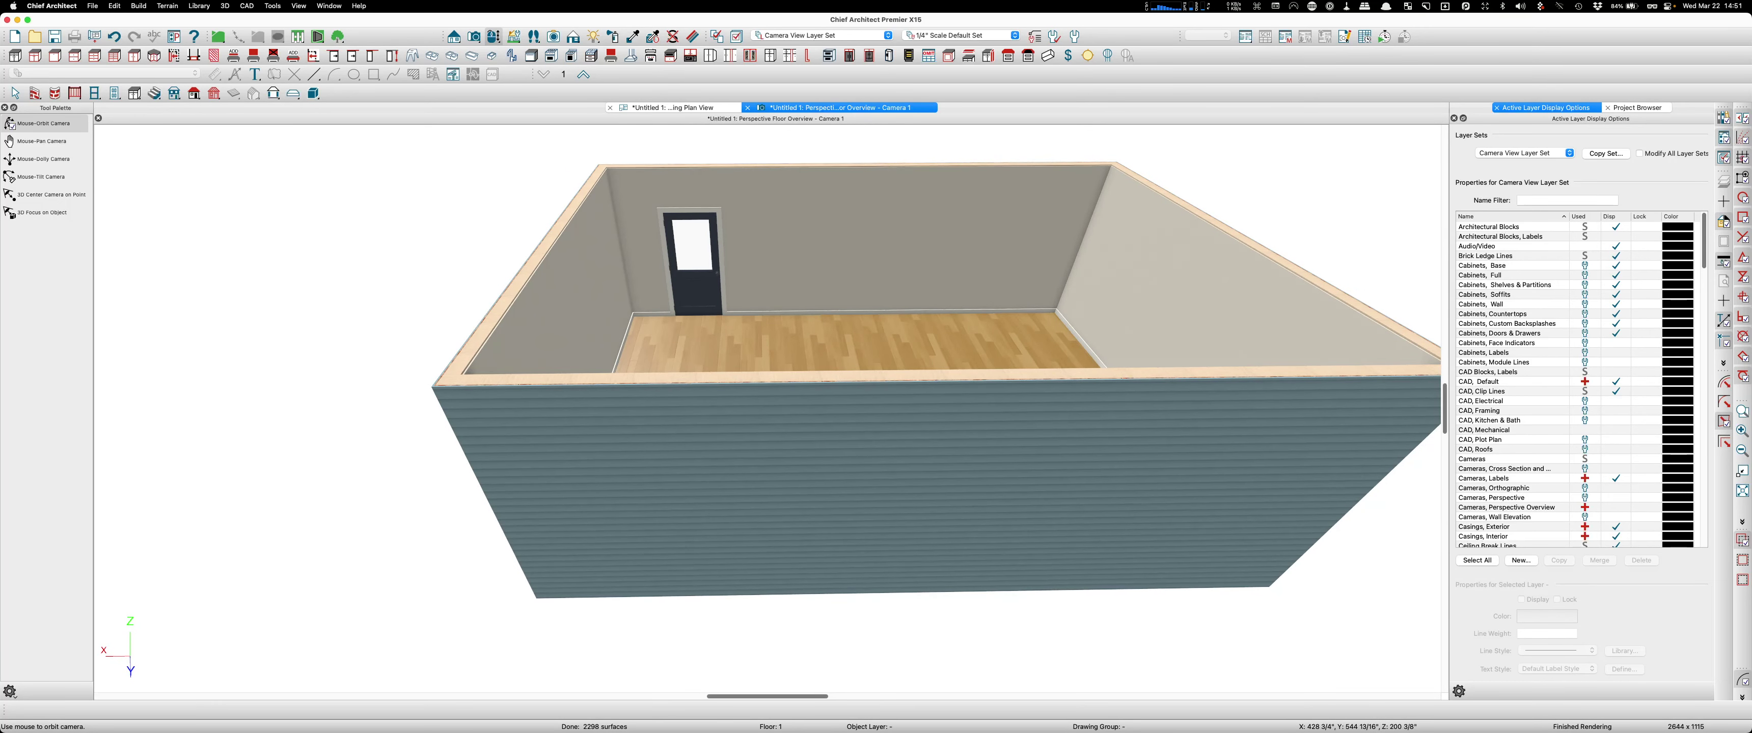